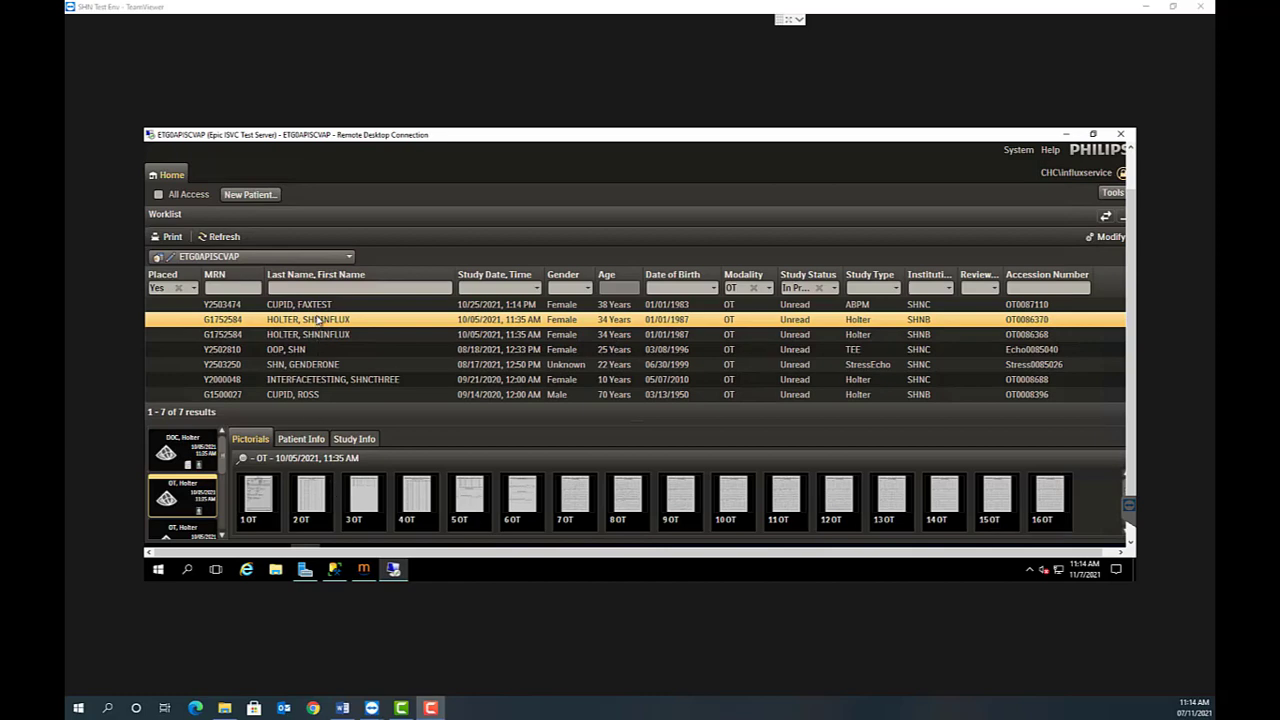
- Open the highlighted 10/05/2021 Holter study from the worklist with Influx Workflow
{"action": "right_click", "coordinate": [317, 319]}
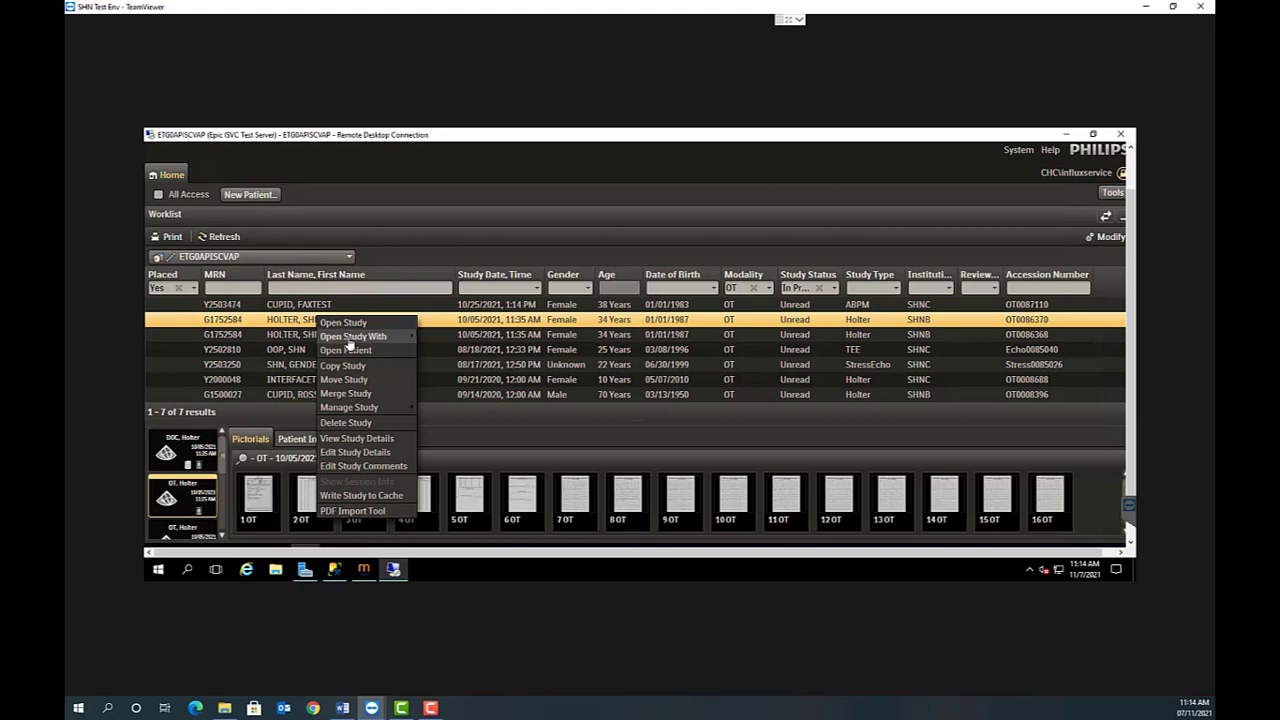
{"action": "mouse_move", "coordinate": [348, 341]}
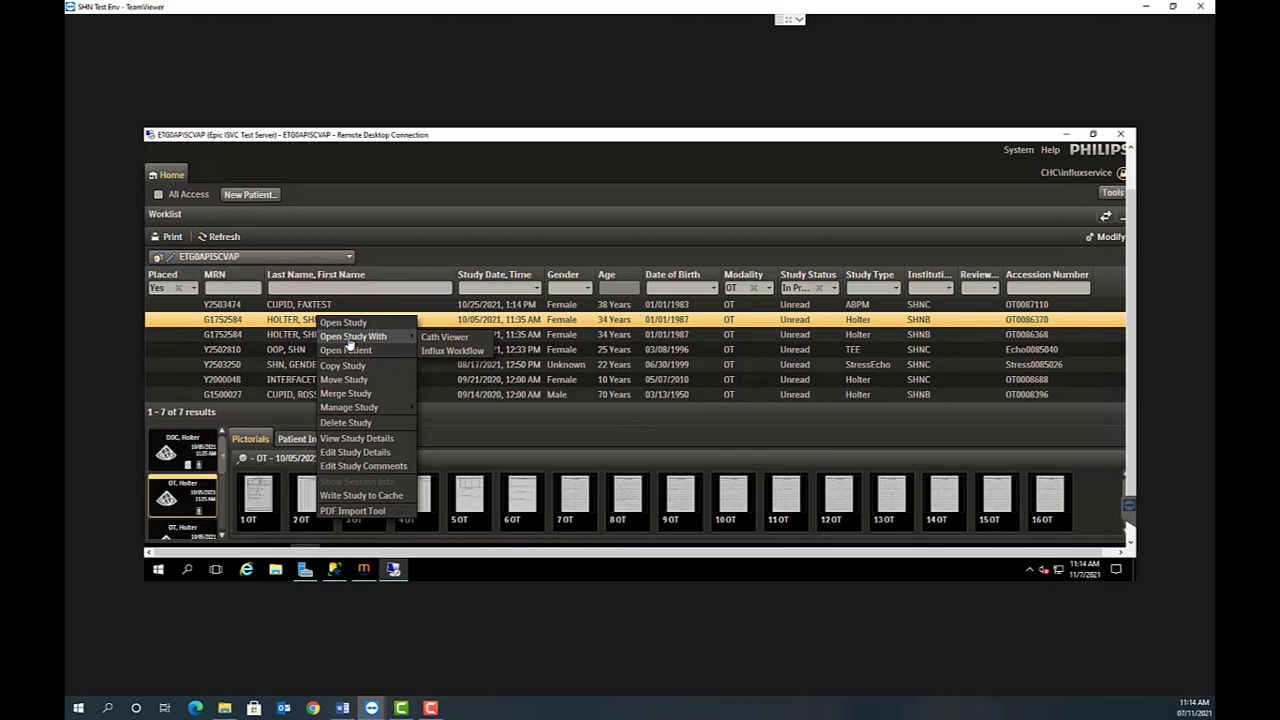
{"action": "left_click", "coordinate": [451, 351]}
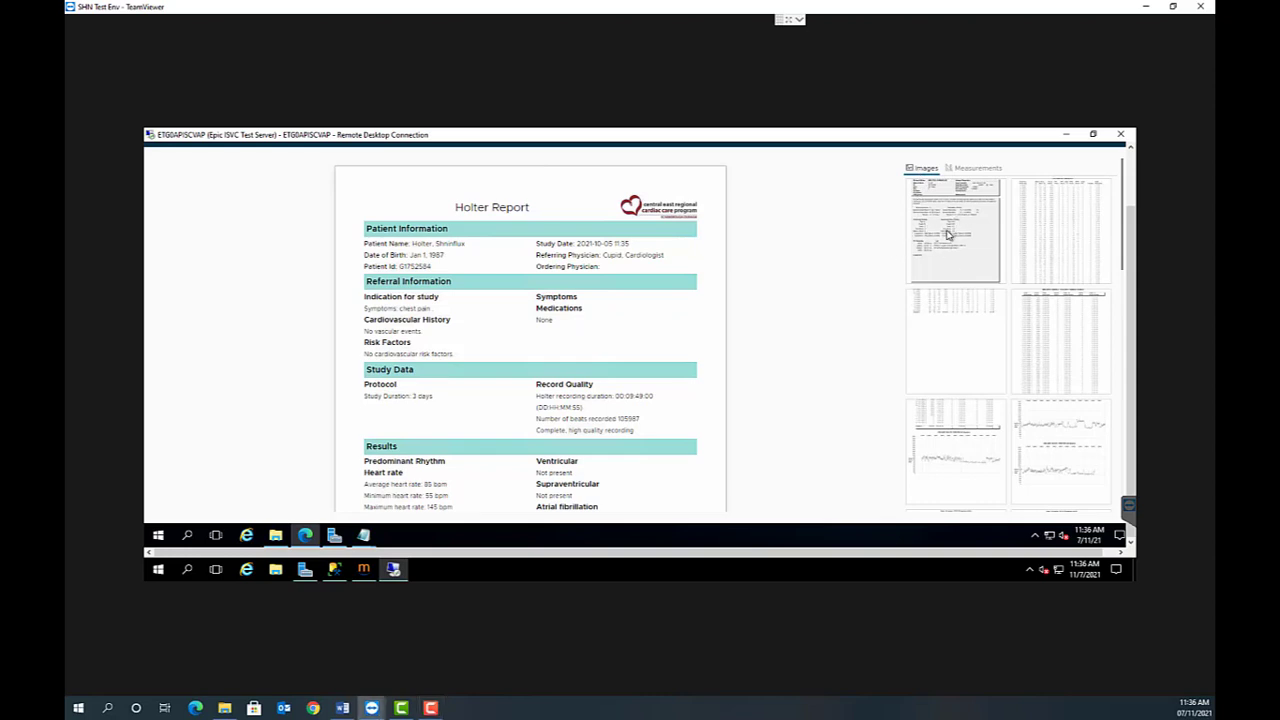
- Open the first study image, the Holter Monitor Report page, and zoom and pan around its heart rate and ectopy figures
{"action": "left_click", "coordinate": [948, 234]}
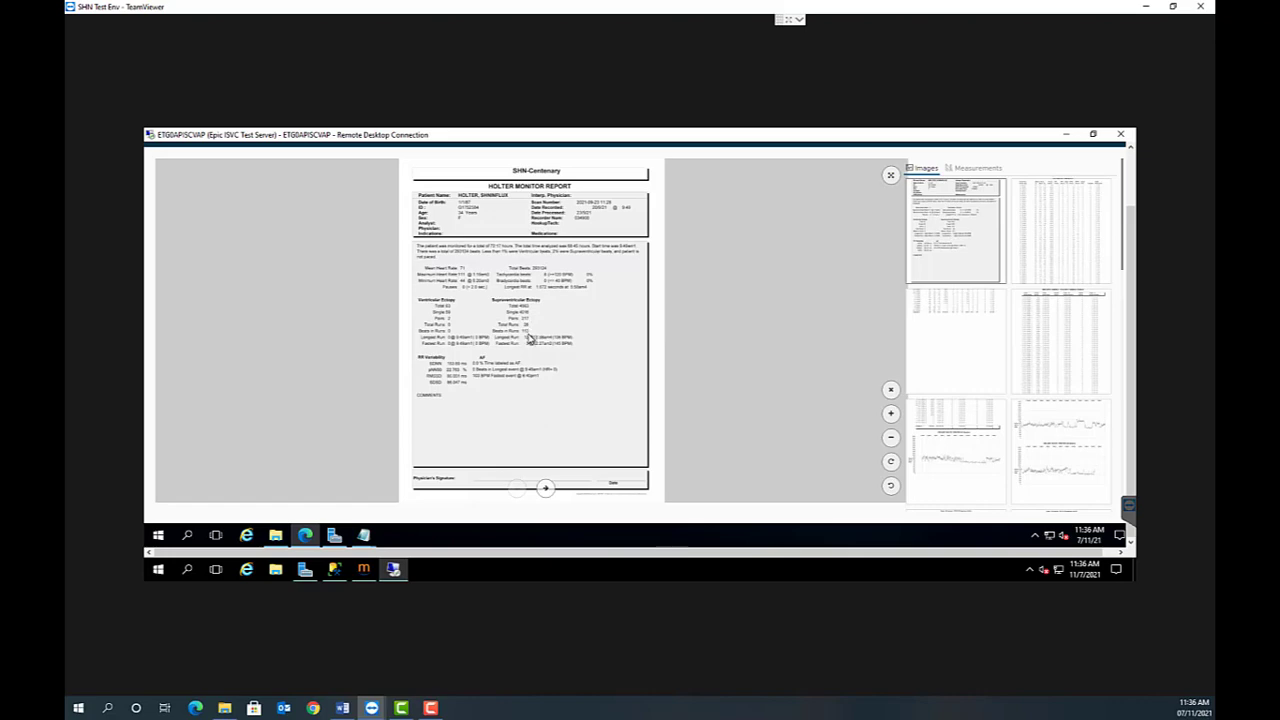
{"action": "scroll", "coordinate": [530, 338], "scroll_direction": "up", "scroll_amount": 5}
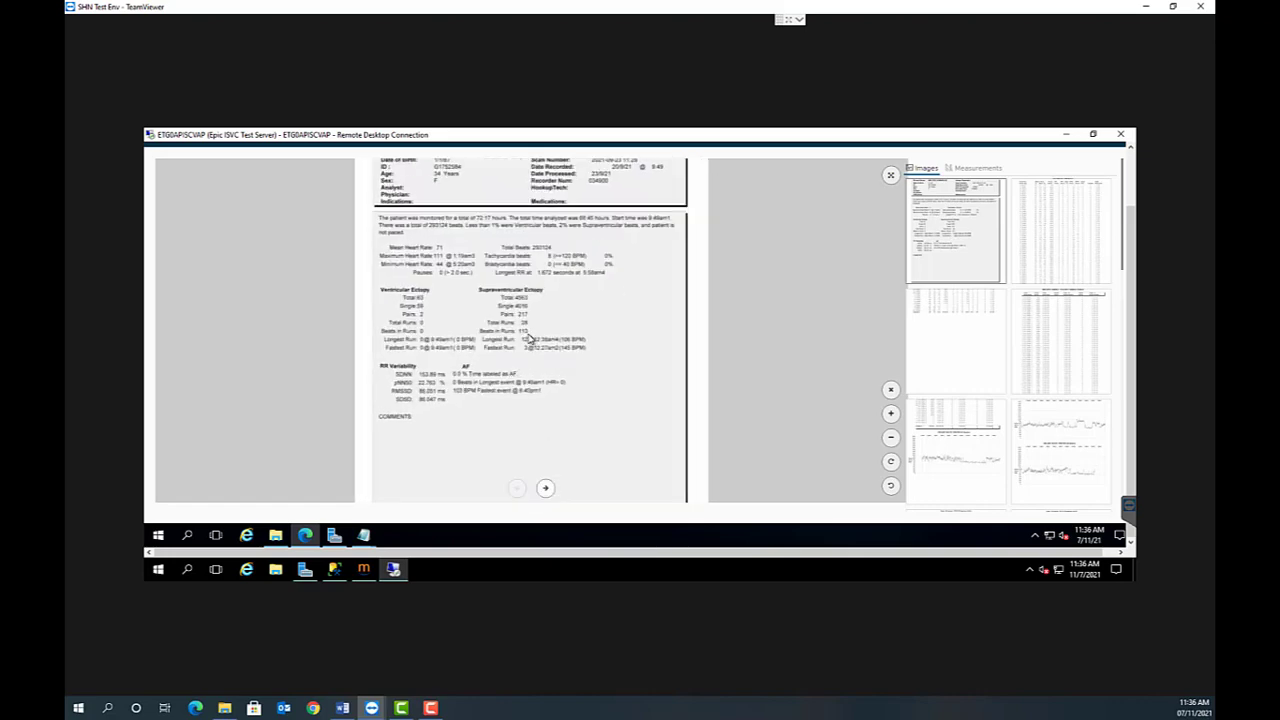
{"action": "scroll", "coordinate": [533, 330], "scroll_direction": "down", "scroll_amount": 5}
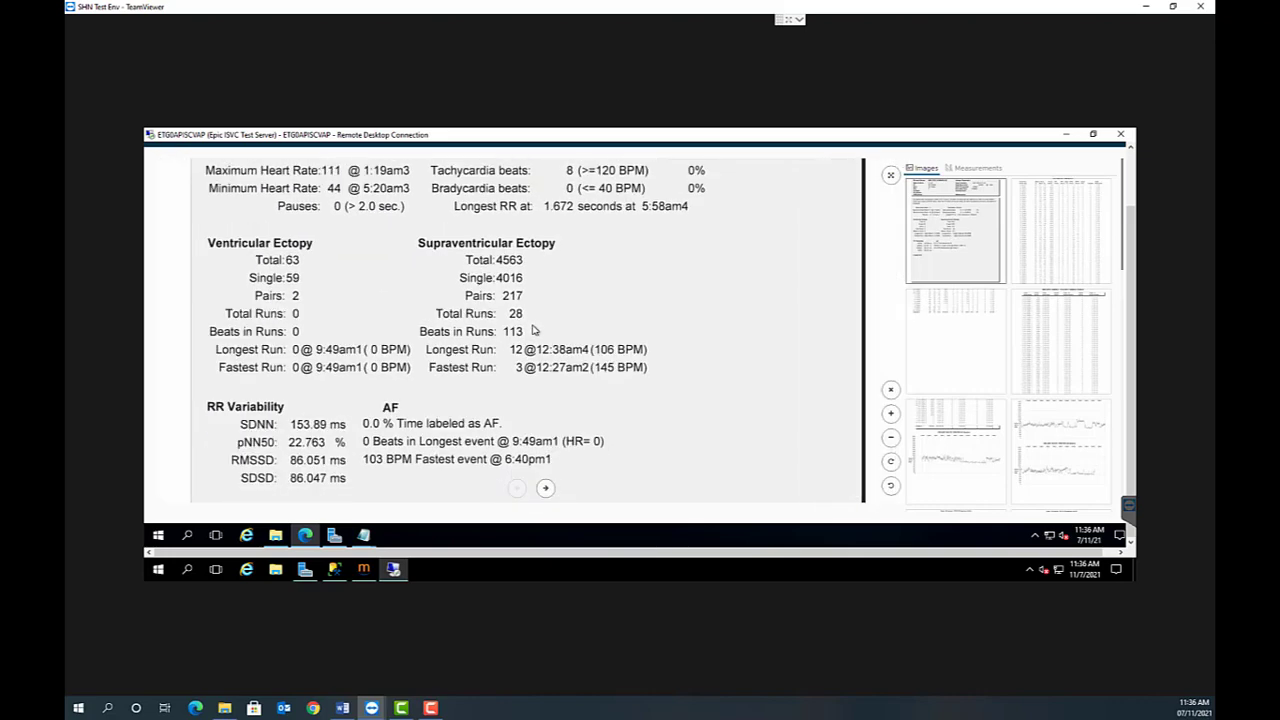
{"action": "scroll", "coordinate": [535, 330], "scroll_direction": "down", "scroll_amount": 3}
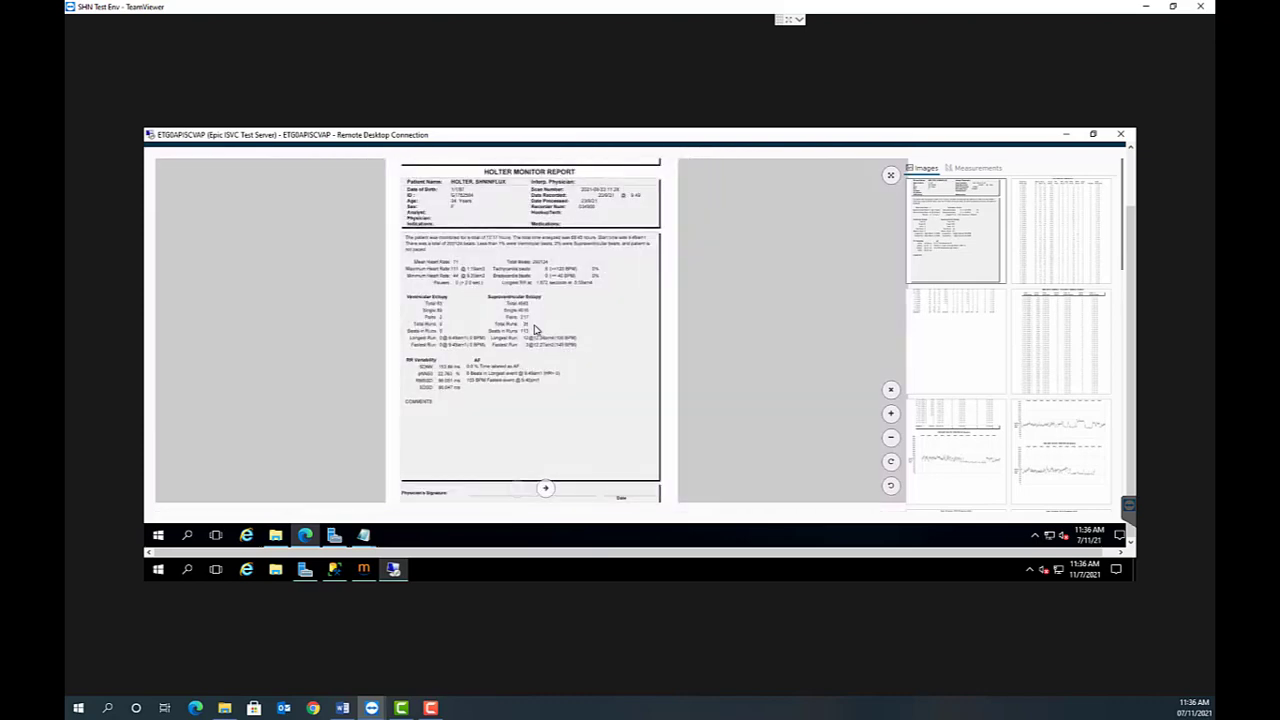
{"action": "left_click", "coordinate": [891, 413]}
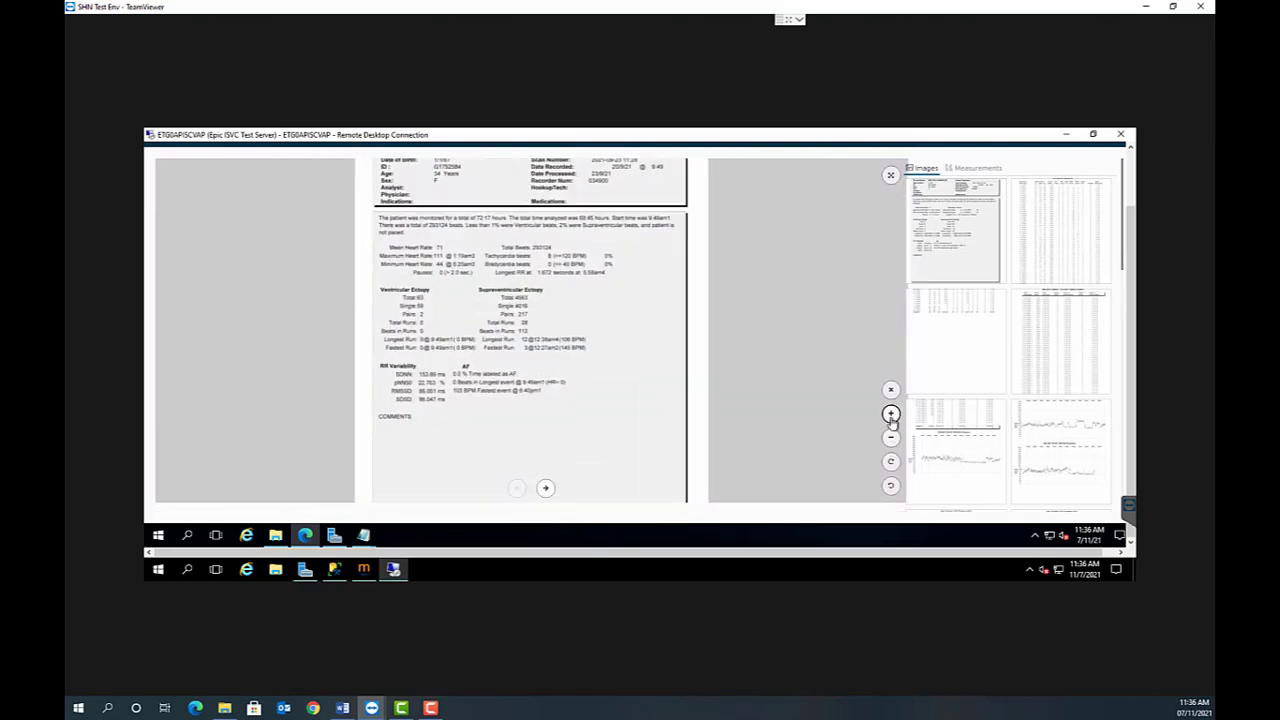
{"action": "left_click", "coordinate": [891, 440]}
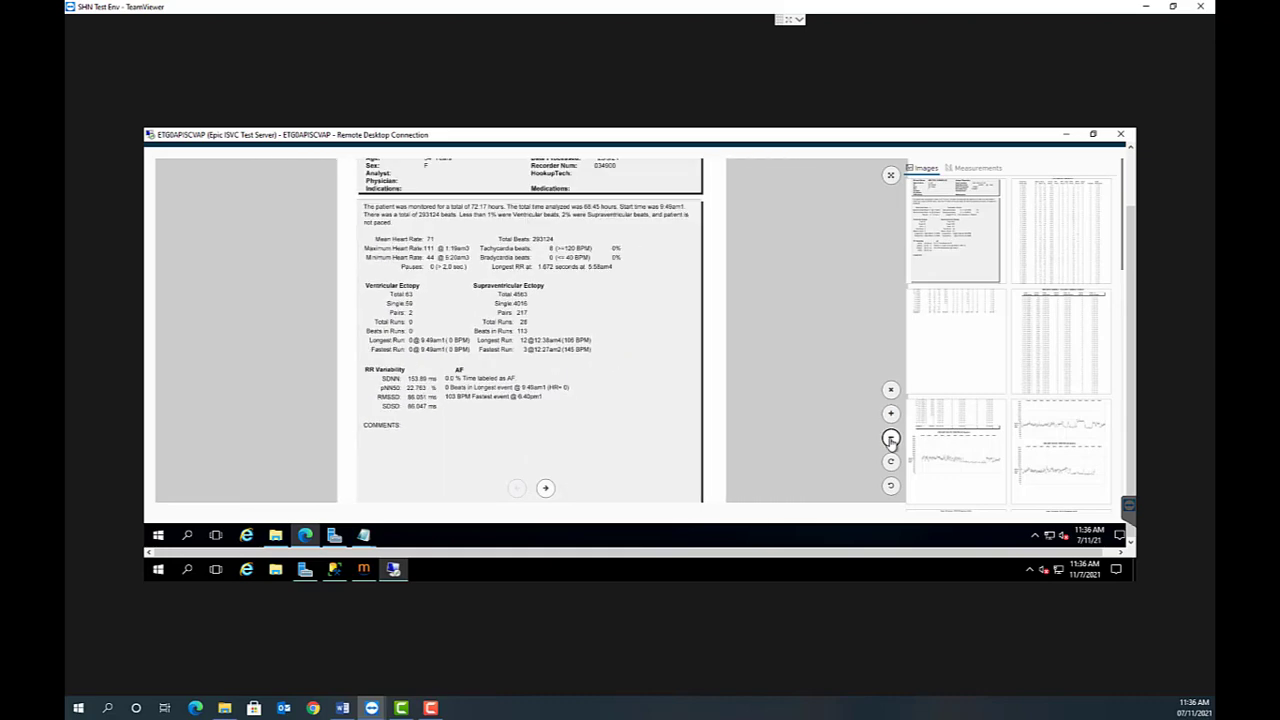
{"action": "left_click", "coordinate": [891, 413]}
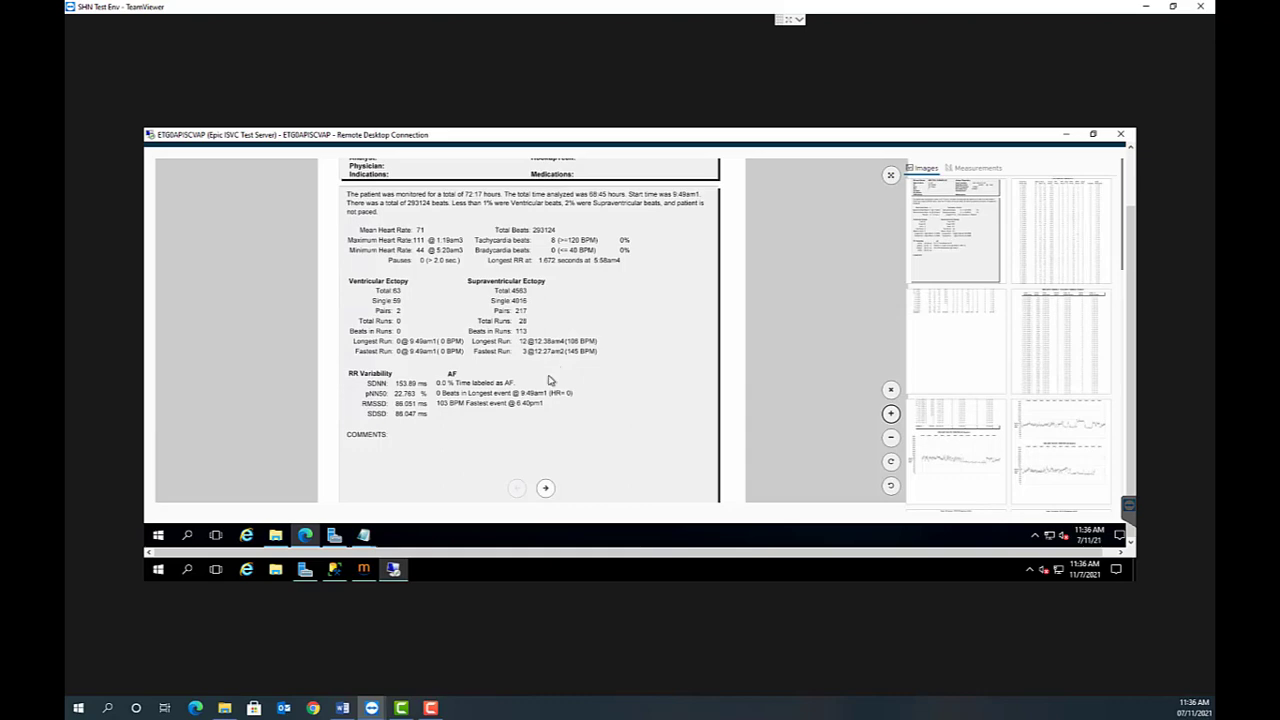
{"action": "mouse_move", "coordinate": [530, 347]}
{"action": "left_mouse_down"}
{"action": "mouse_move", "coordinate": [508, 329]}
{"action": "mouse_move", "coordinate": [414, 327]}
{"action": "mouse_move", "coordinate": [399, 383]}
{"action": "mouse_move", "coordinate": [477, 463]}
{"action": "mouse_move", "coordinate": [594, 491]}
{"action": "mouse_move", "coordinate": [623, 371]}
{"action": "mouse_move", "coordinate": [518, 329]}
{"action": "mouse_move", "coordinate": [486, 346]}
{"action": "mouse_move", "coordinate": [523, 349]}
{"action": "left_mouse_up"}
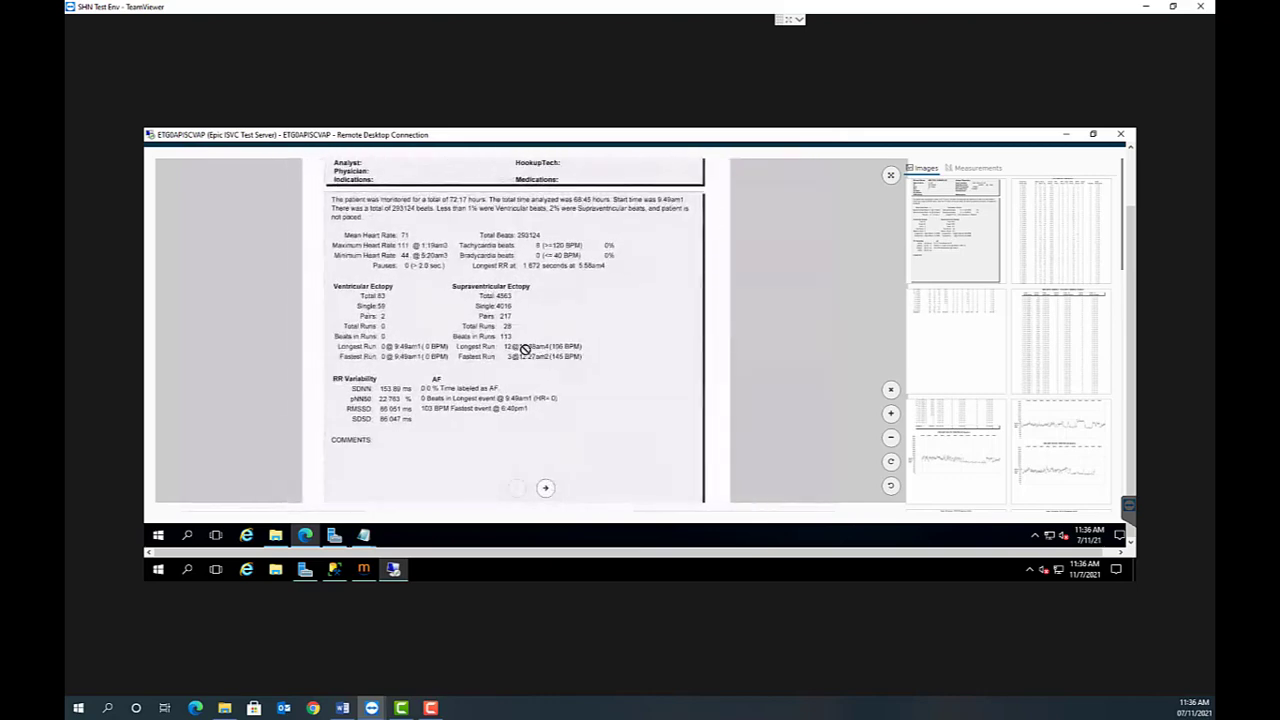
- Zoom the Holter Monitor Report page out and view it in full screen, returning to the normal view
{"action": "left_click", "coordinate": [891, 439]}
{"action": "left_click", "coordinate": [891, 439]}
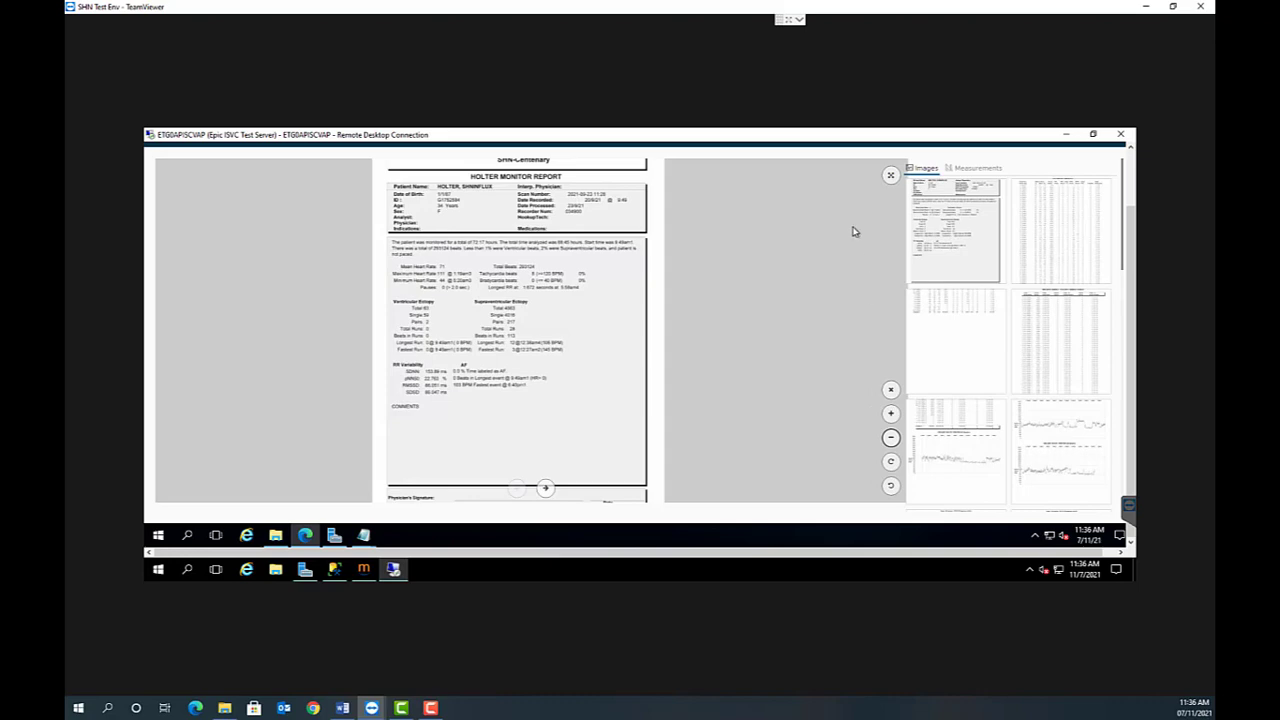
{"action": "left_click", "coordinate": [891, 177]}
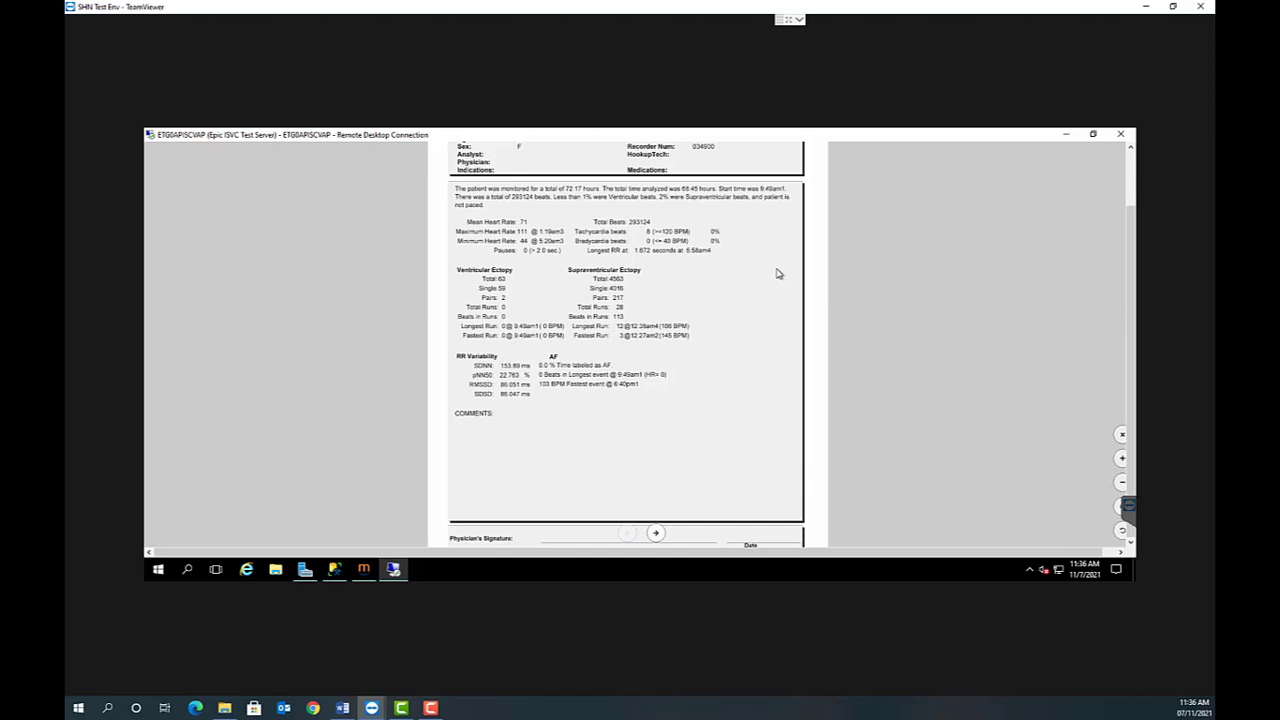
{"action": "key", "text": "Escape"}
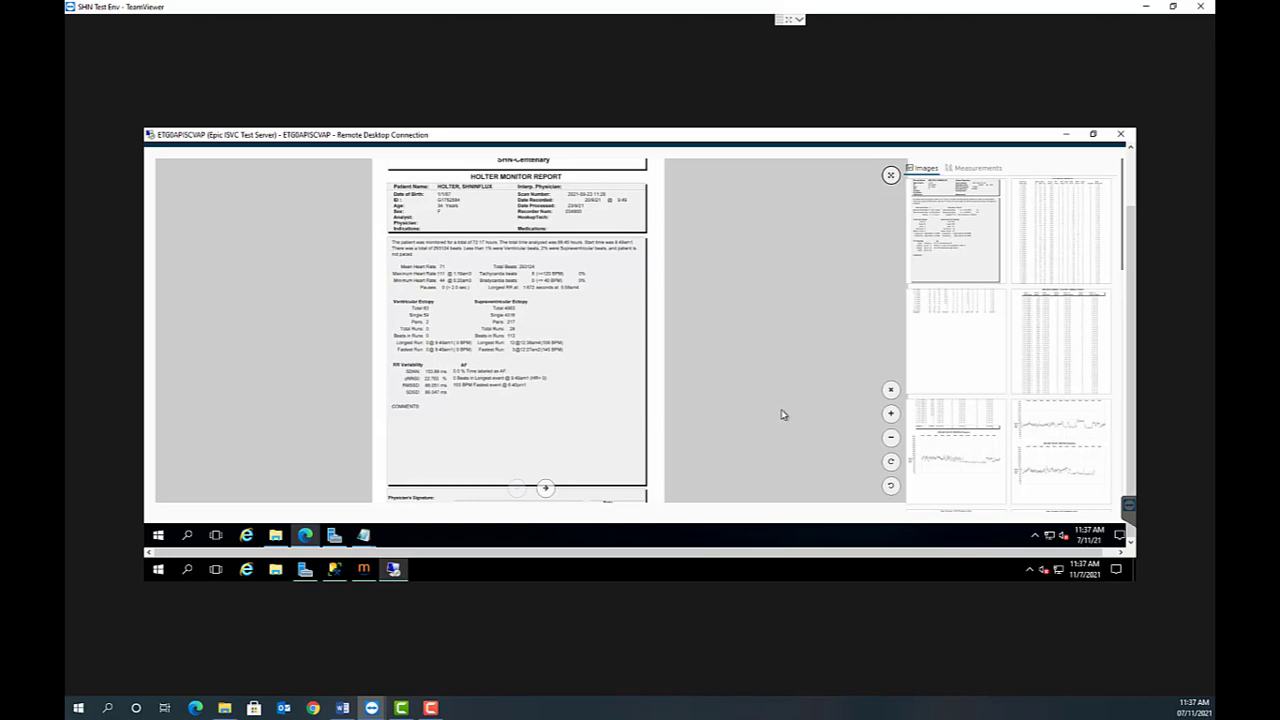
- Rotate the report page through a full turn clockwise and a full turn counterclockwise back to upright
{"action": "left_click", "coordinate": [891, 464]}
{"action": "left_click", "coordinate": [891, 464]}
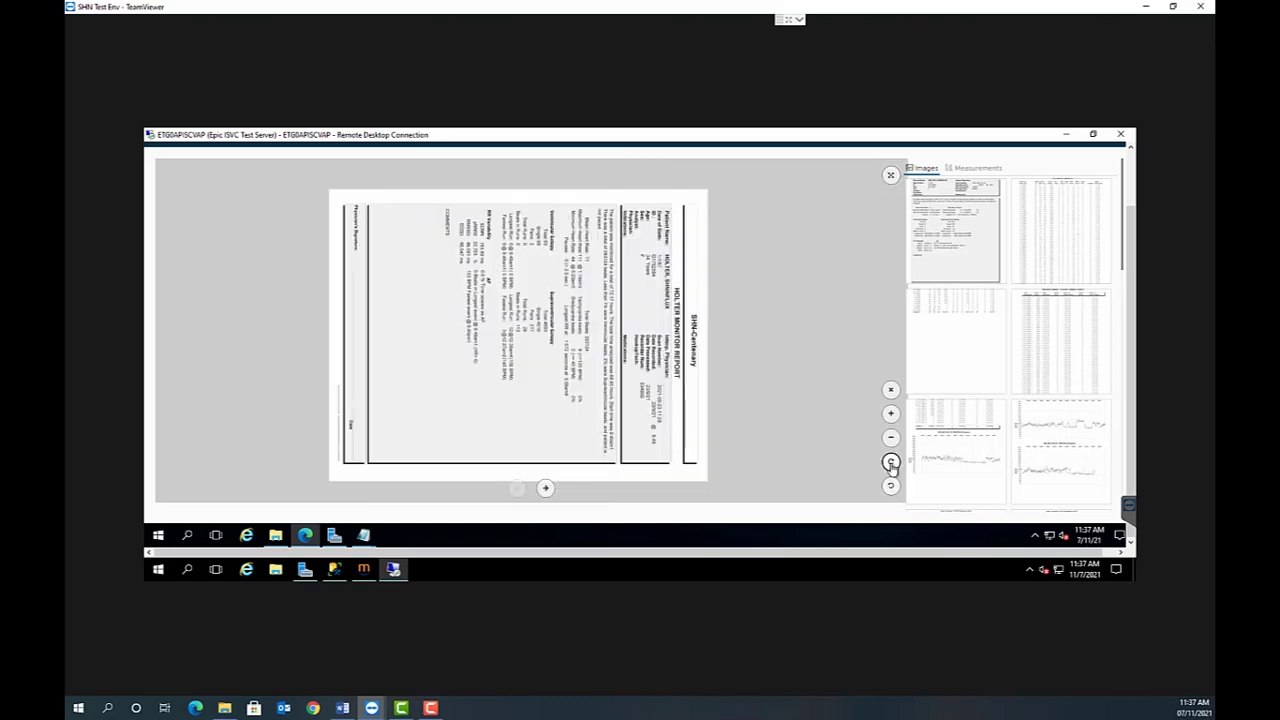
{"action": "left_click", "coordinate": [891, 464]}
{"action": "left_click", "coordinate": [891, 464]}
{"action": "left_click", "coordinate": [891, 464]}
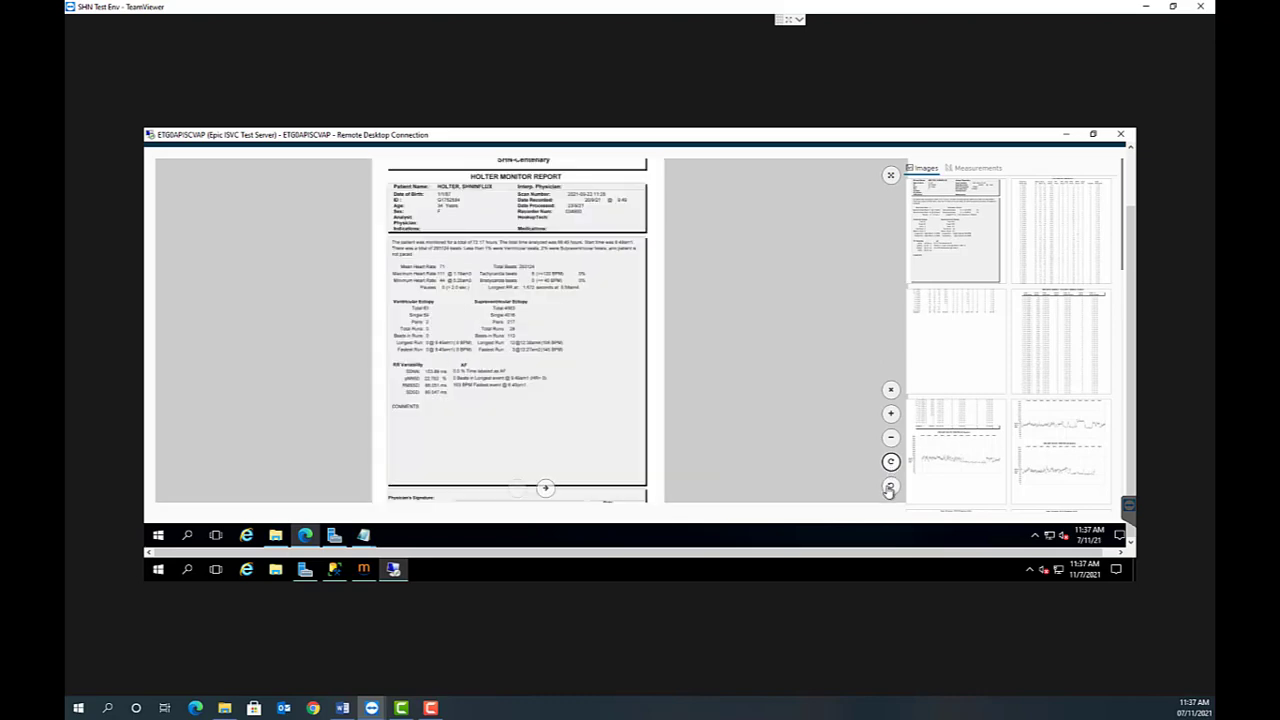
{"action": "left_click", "coordinate": [890, 488]}
{"action": "left_click", "coordinate": [890, 488]}
{"action": "left_click", "coordinate": [890, 488]}
{"action": "left_click", "coordinate": [890, 488]}
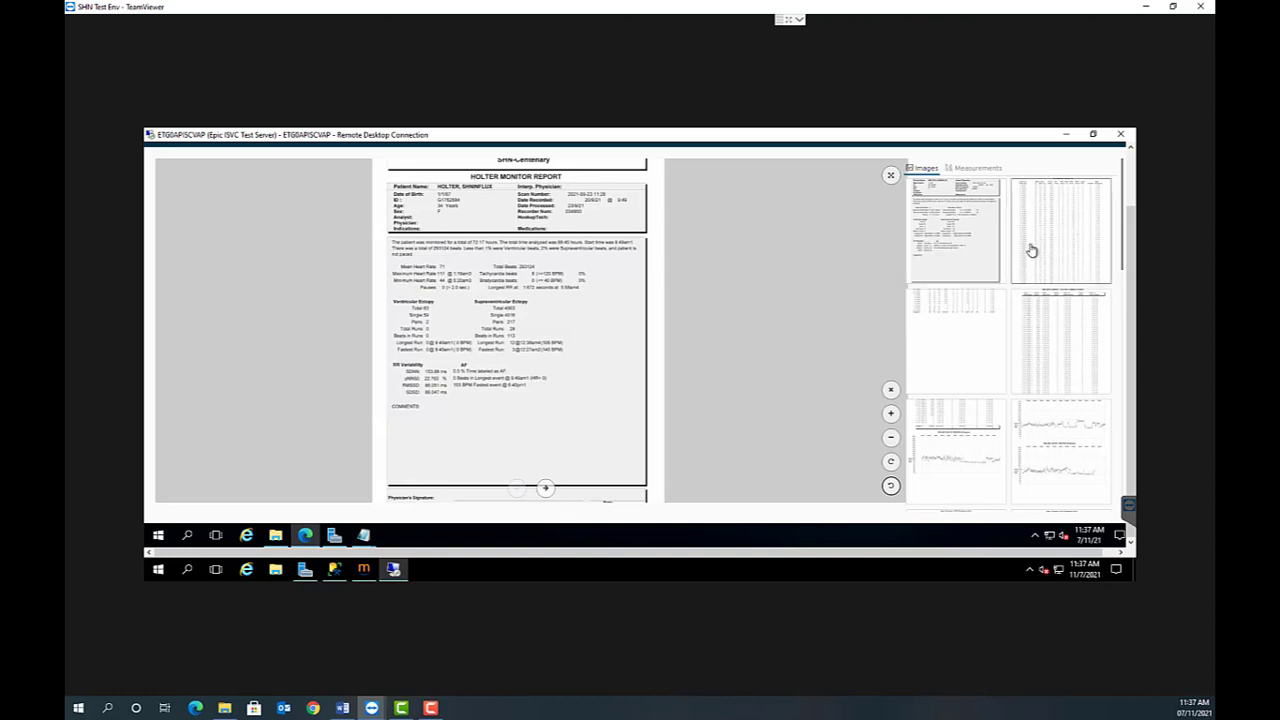
- View the bradycardia/tachycardia table, the heart rate trend pages and a full-sized strips page from the study images
{"action": "left_click", "coordinate": [974, 347]}
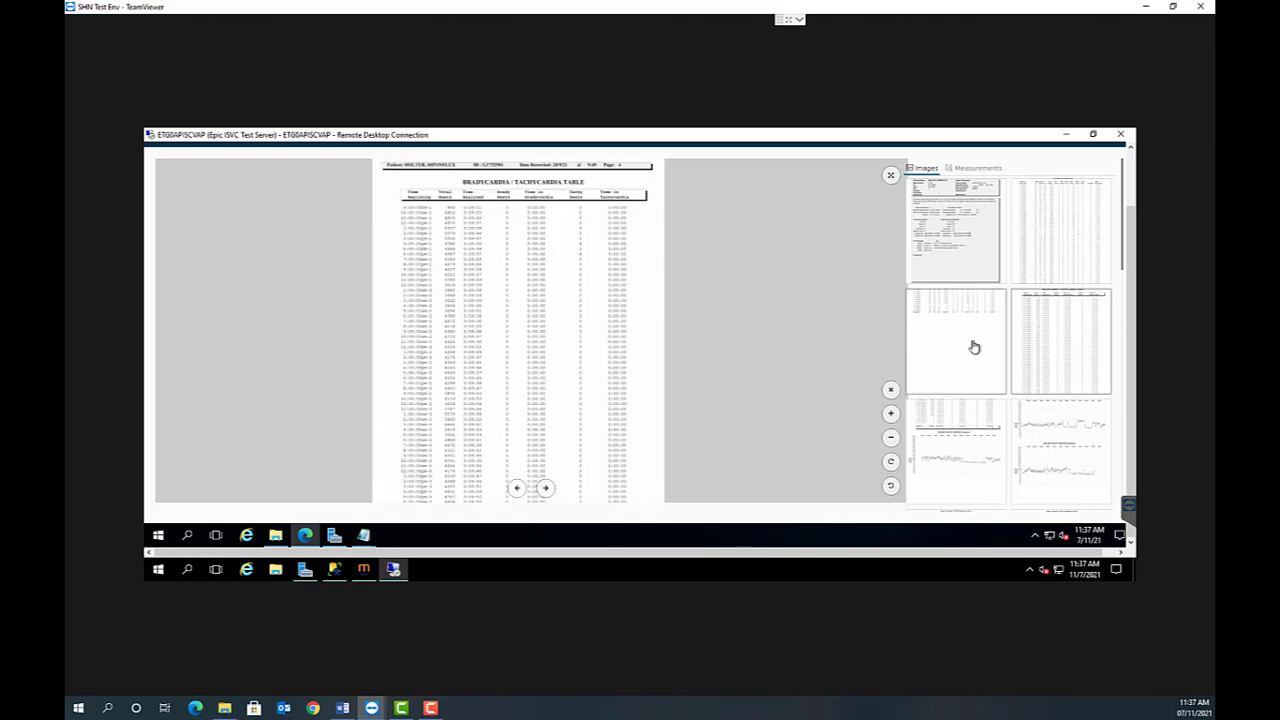
{"action": "left_click", "coordinate": [962, 445]}
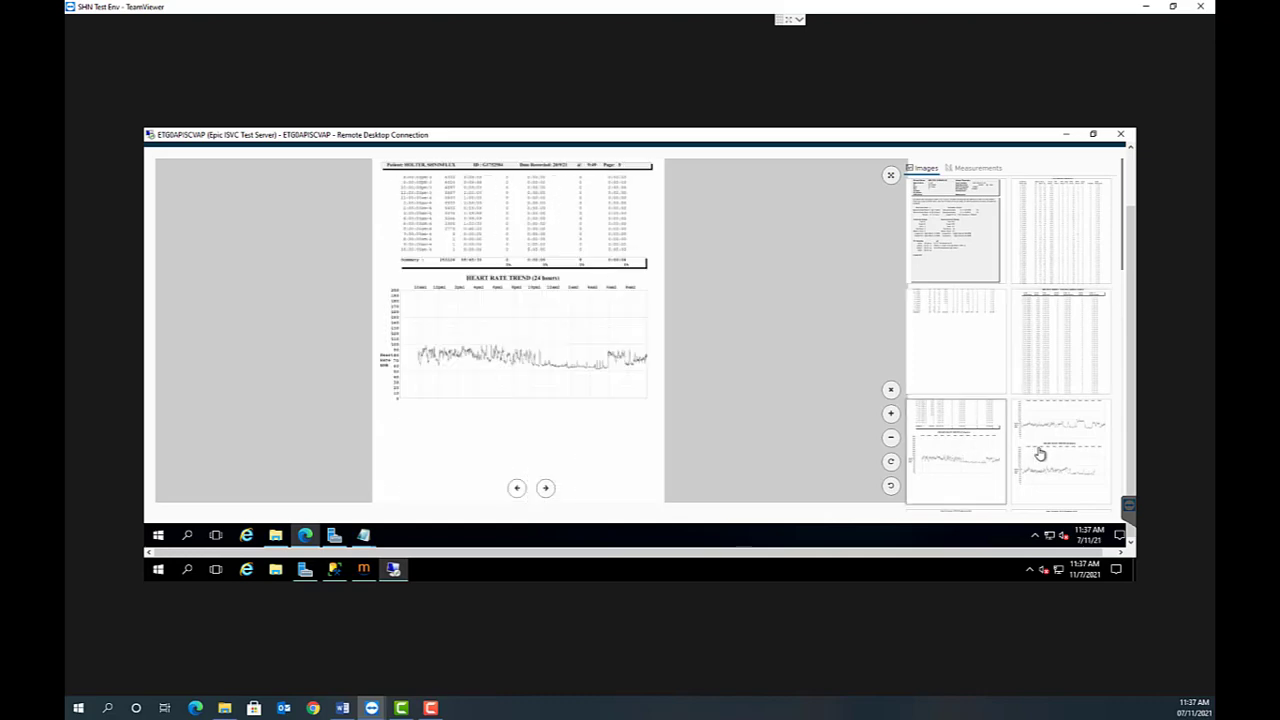
{"action": "left_click", "coordinate": [1051, 451]}
{"action": "scroll", "coordinate": [1124, 262], "scroll_direction": "down", "scroll_amount": 3}
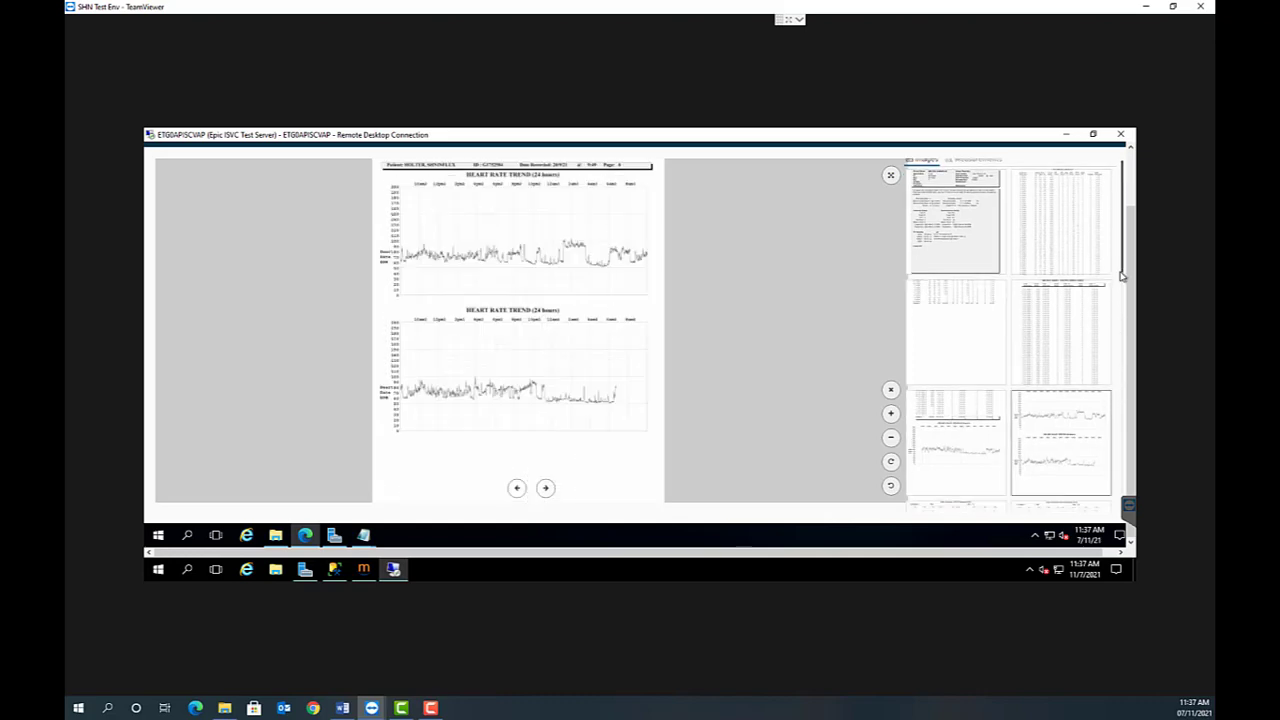
{"action": "scroll", "coordinate": [1073, 391], "scroll_direction": "down", "scroll_amount": 5}
{"action": "left_click", "coordinate": [1073, 391]}
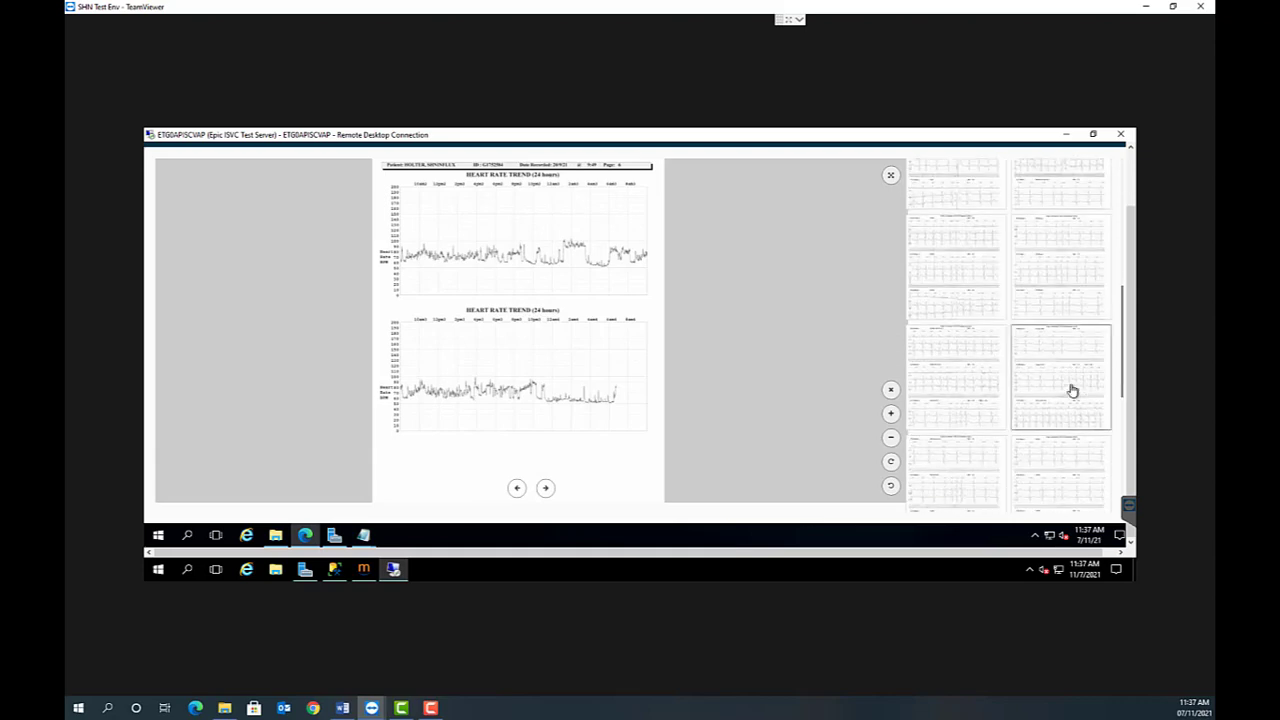
{"action": "left_click", "coordinate": [967, 470]}
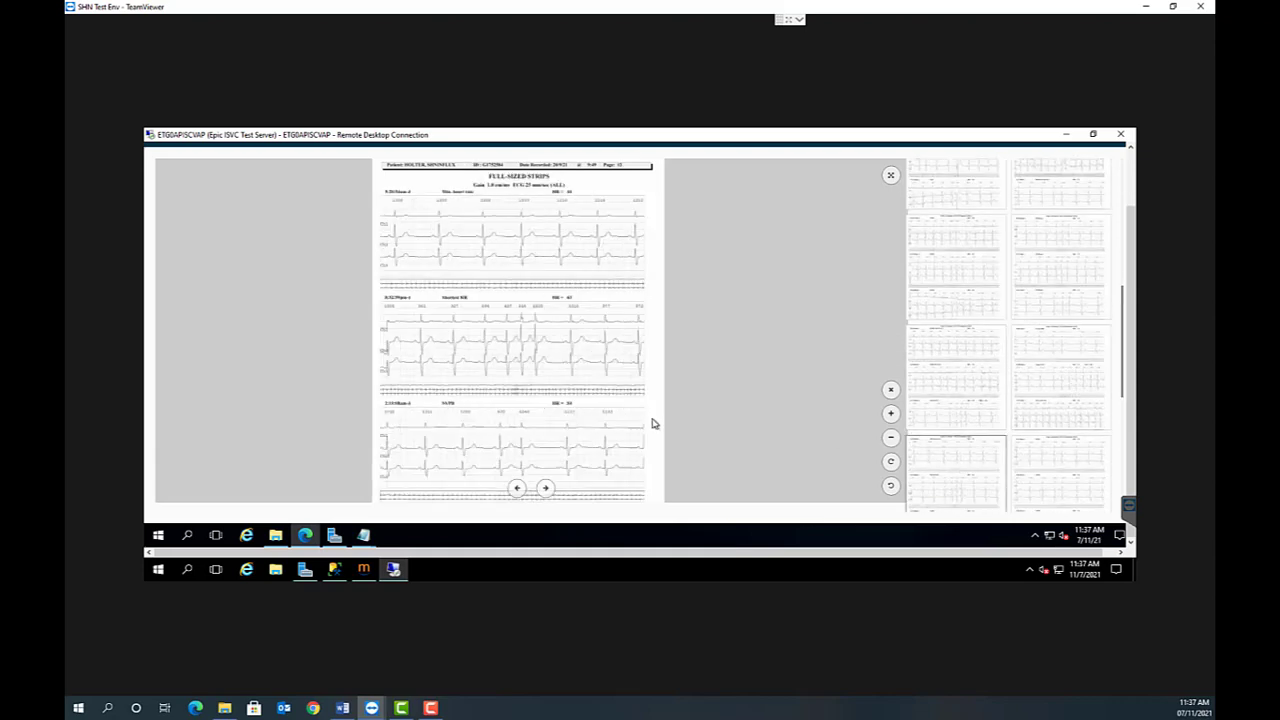
- Page backward and forward through the full-sized ECG strips to examine the recorded events
{"action": "left_click", "coordinate": [517, 489]}
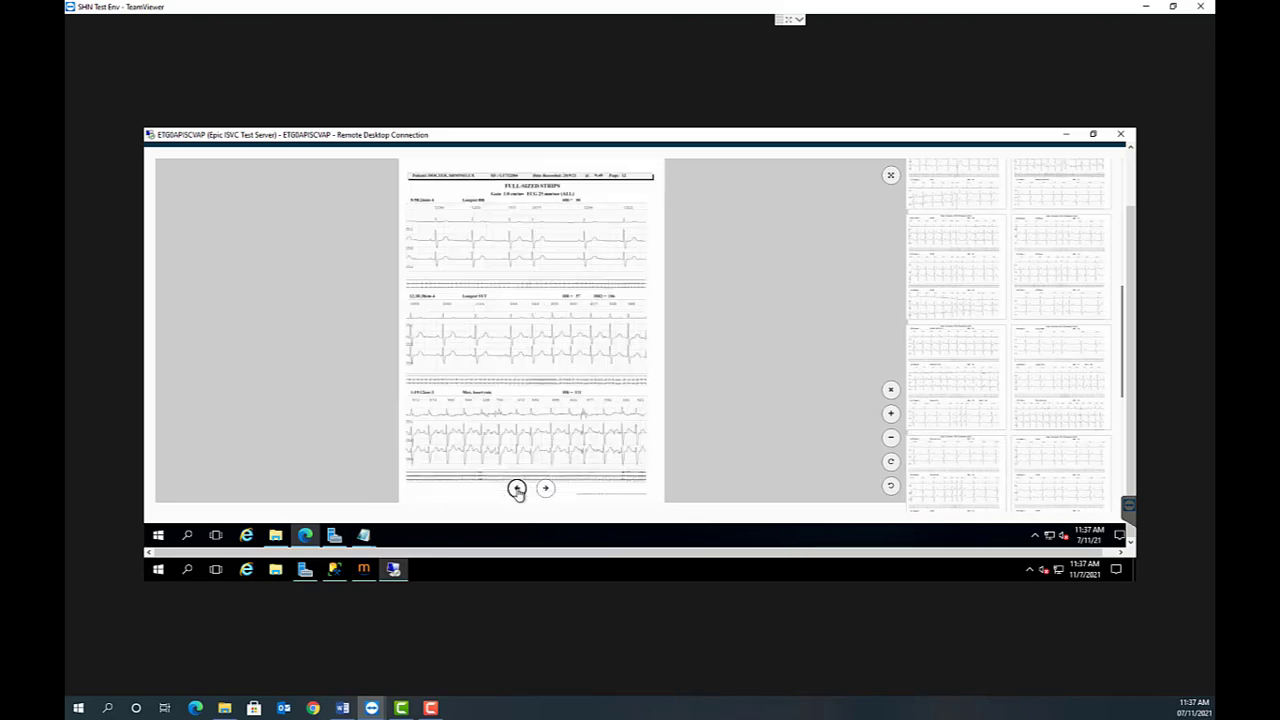
{"action": "left_click", "coordinate": [517, 489]}
{"action": "left_click", "coordinate": [517, 489]}
{"action": "left_click", "coordinate": [517, 489]}
{"action": "left_click", "coordinate": [517, 489]}
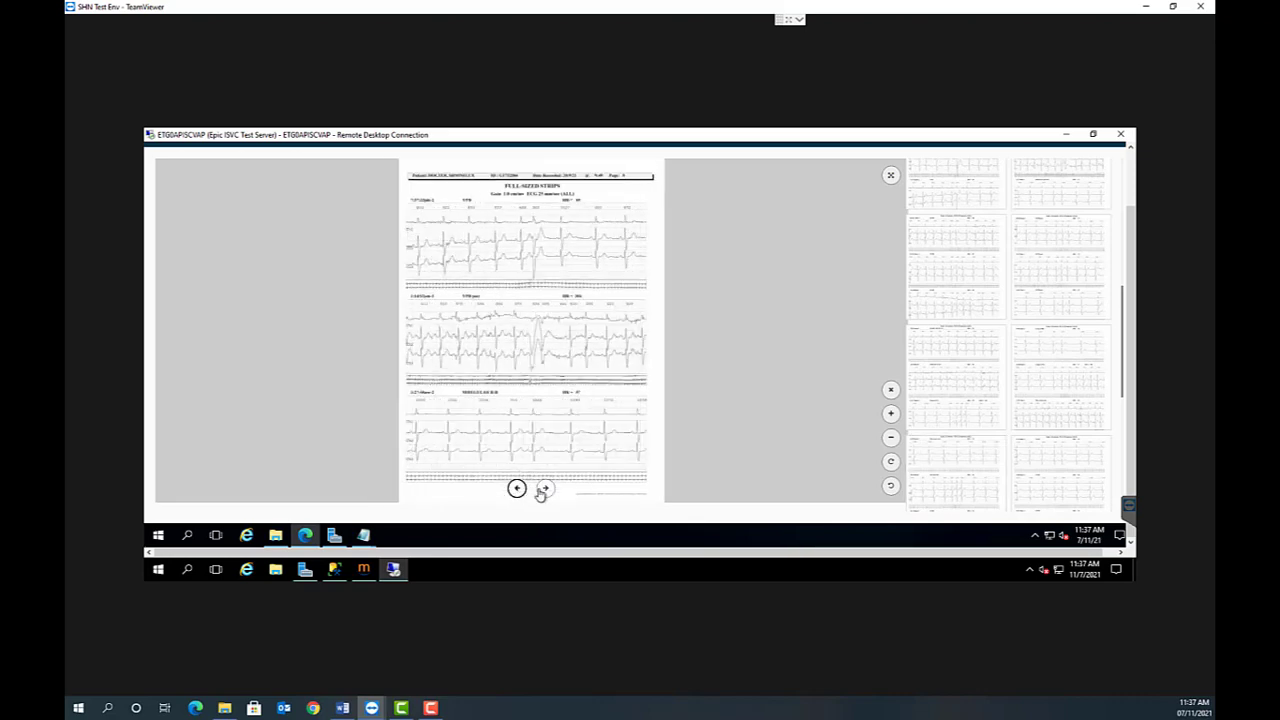
{"action": "left_click", "coordinate": [545, 490]}
{"action": "left_click", "coordinate": [545, 490]}
{"action": "left_click", "coordinate": [545, 490]}
{"action": "left_click", "coordinate": [545, 490]}
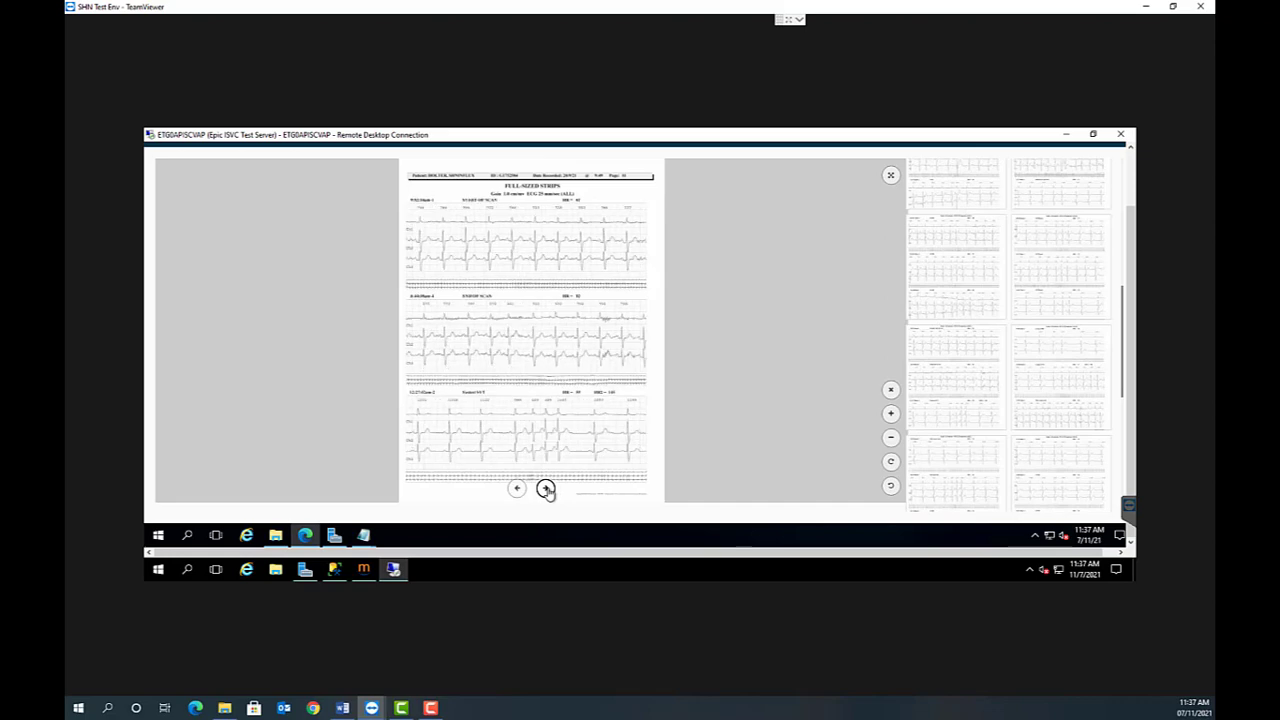
{"action": "left_click", "coordinate": [545, 490]}
{"action": "left_click", "coordinate": [545, 490]}
{"action": "left_click", "coordinate": [545, 490]}
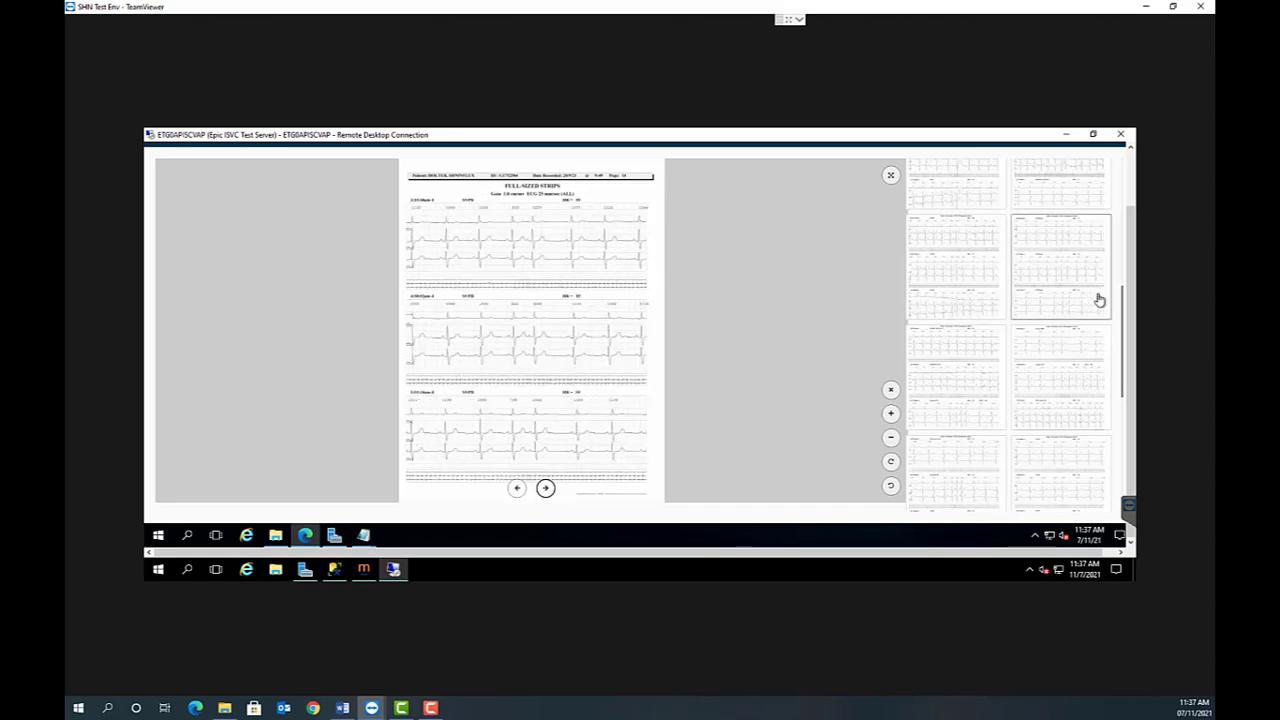
- Show the study's measurements, and close the enlarged image to return to the Holter report
{"action": "left_click_drag", "start_coordinate": [1122, 312], "coordinate": [1118, 167]}
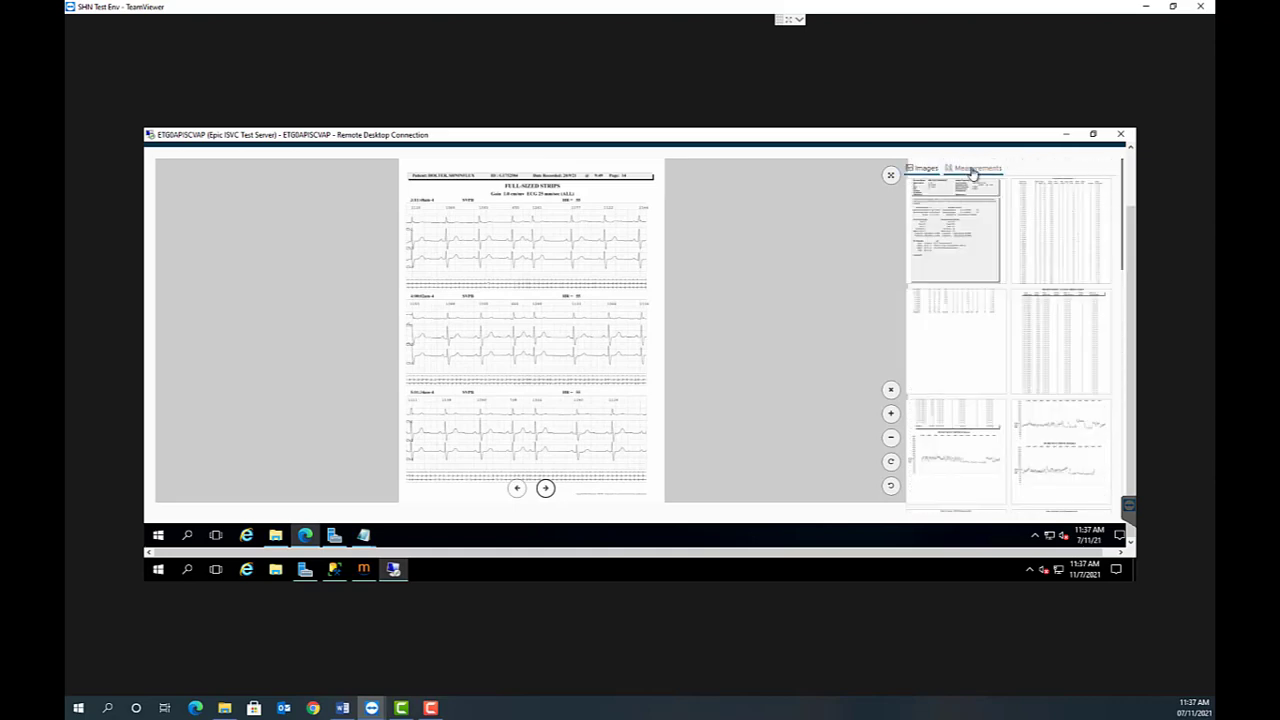
{"action": "left_click", "coordinate": [973, 170]}
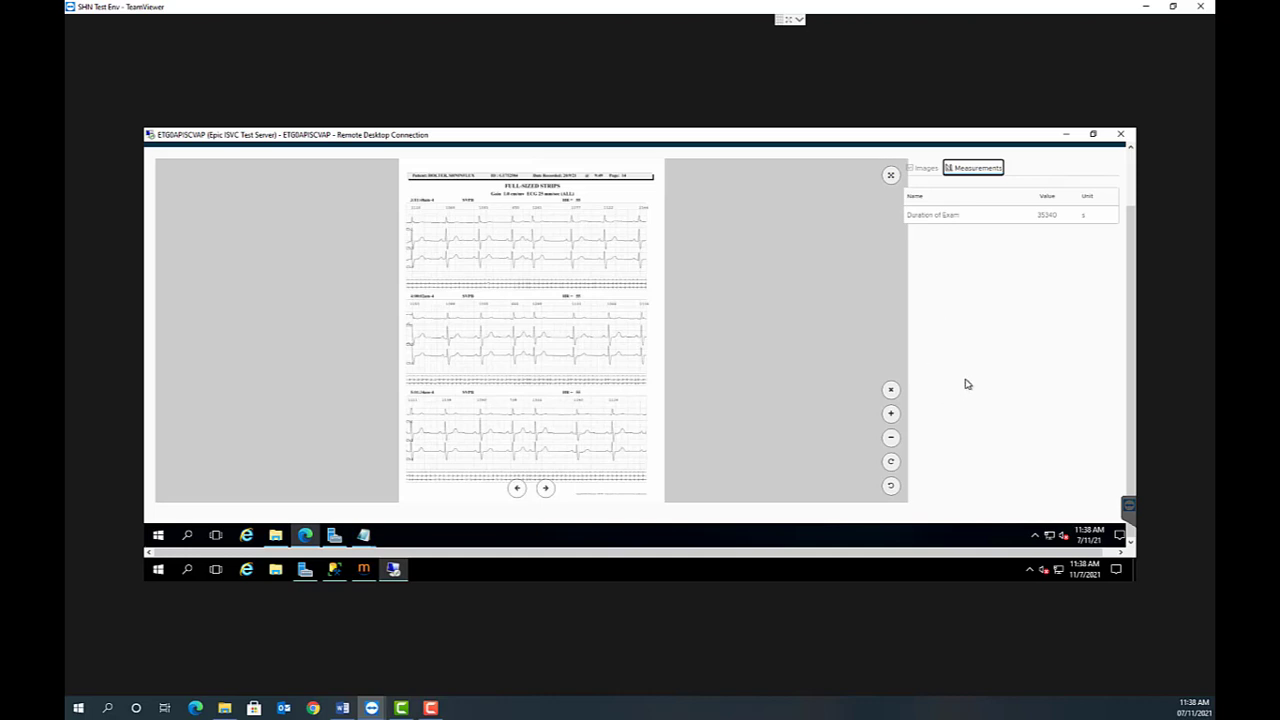
{"action": "left_click", "coordinate": [891, 391]}
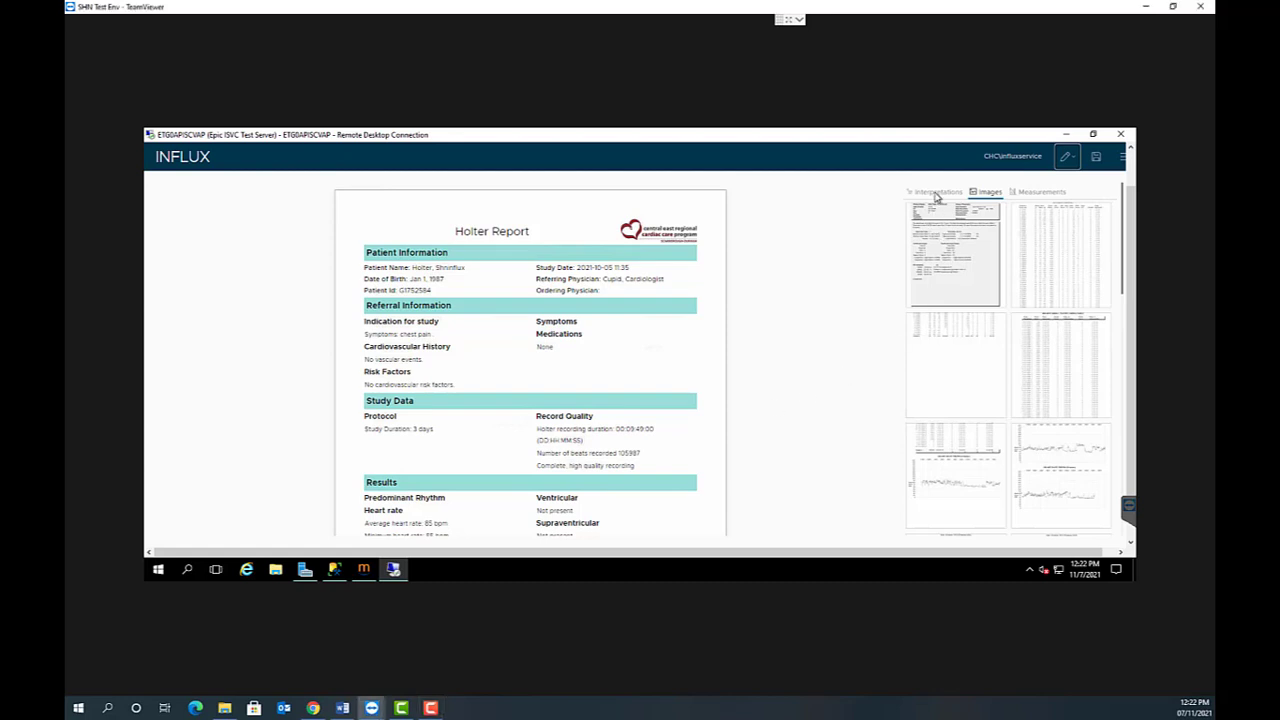
- Add post myocardial infarction assessment and post stroke/TIA assessment to the report's Indication for study, and collapse the Referral Information interpretations
{"action": "left_click", "coordinate": [936, 194]}
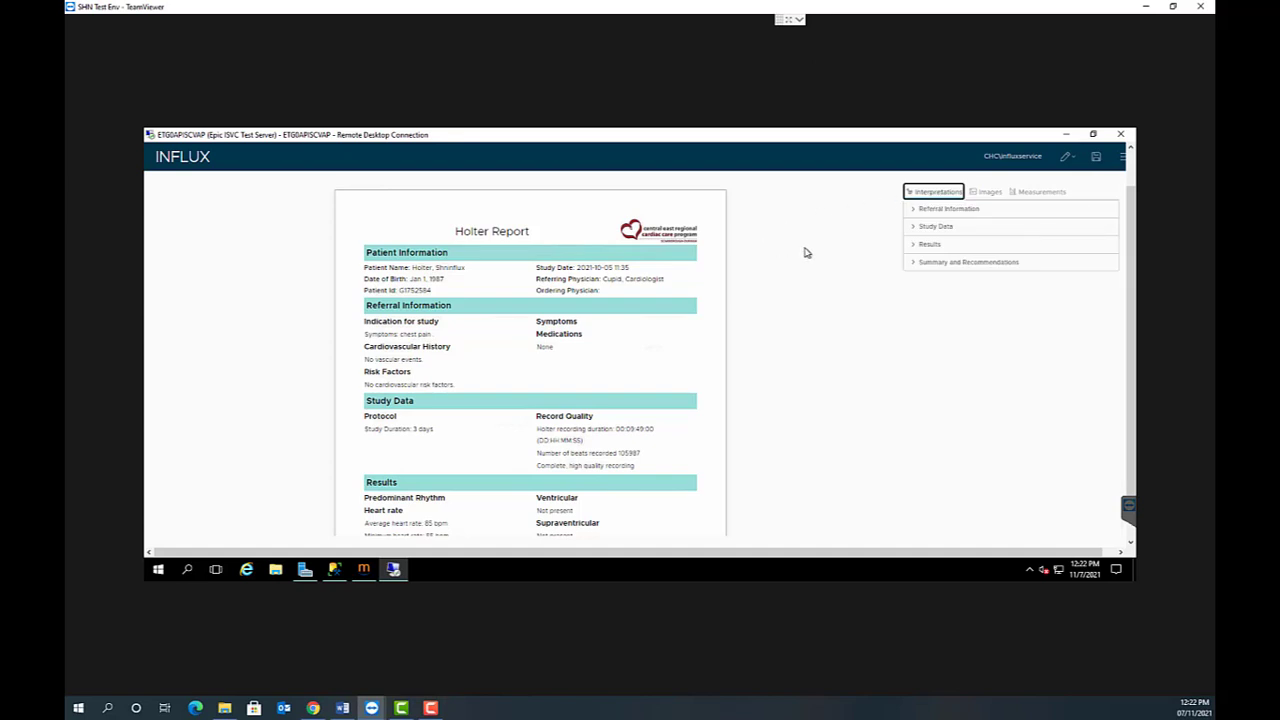
{"action": "left_click", "coordinate": [914, 212]}
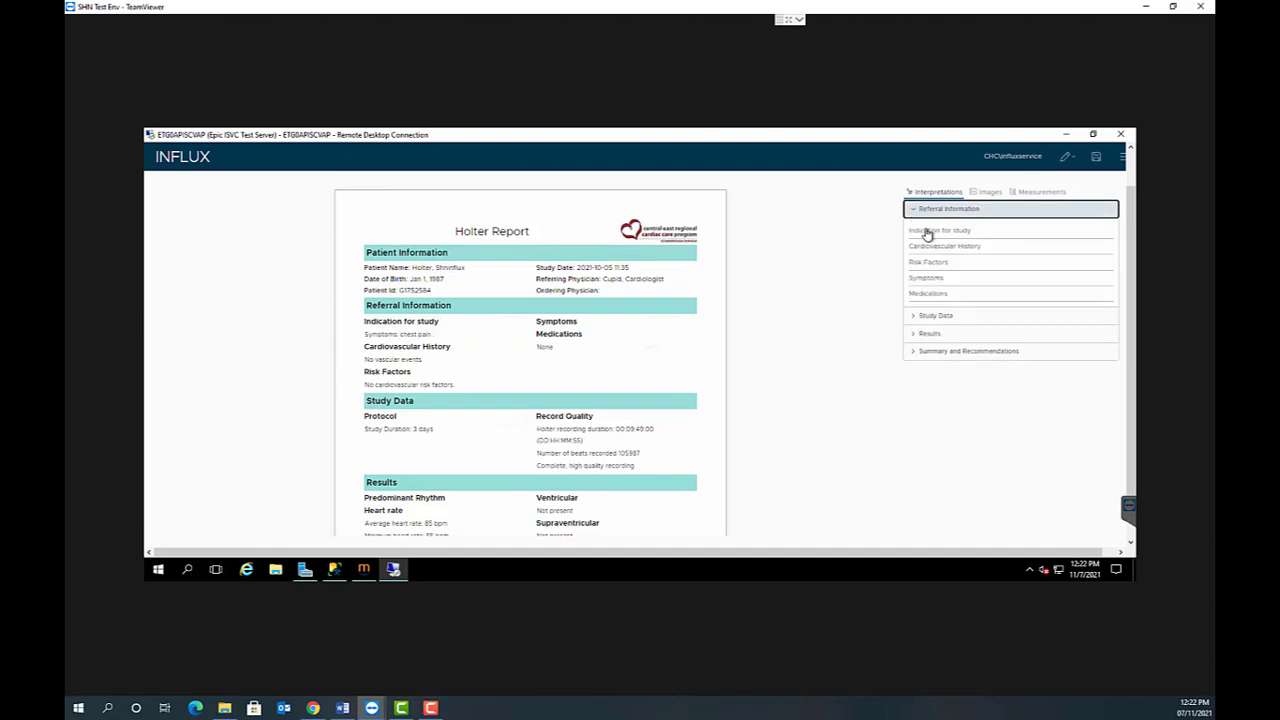
{"action": "left_click", "coordinate": [928, 232]}
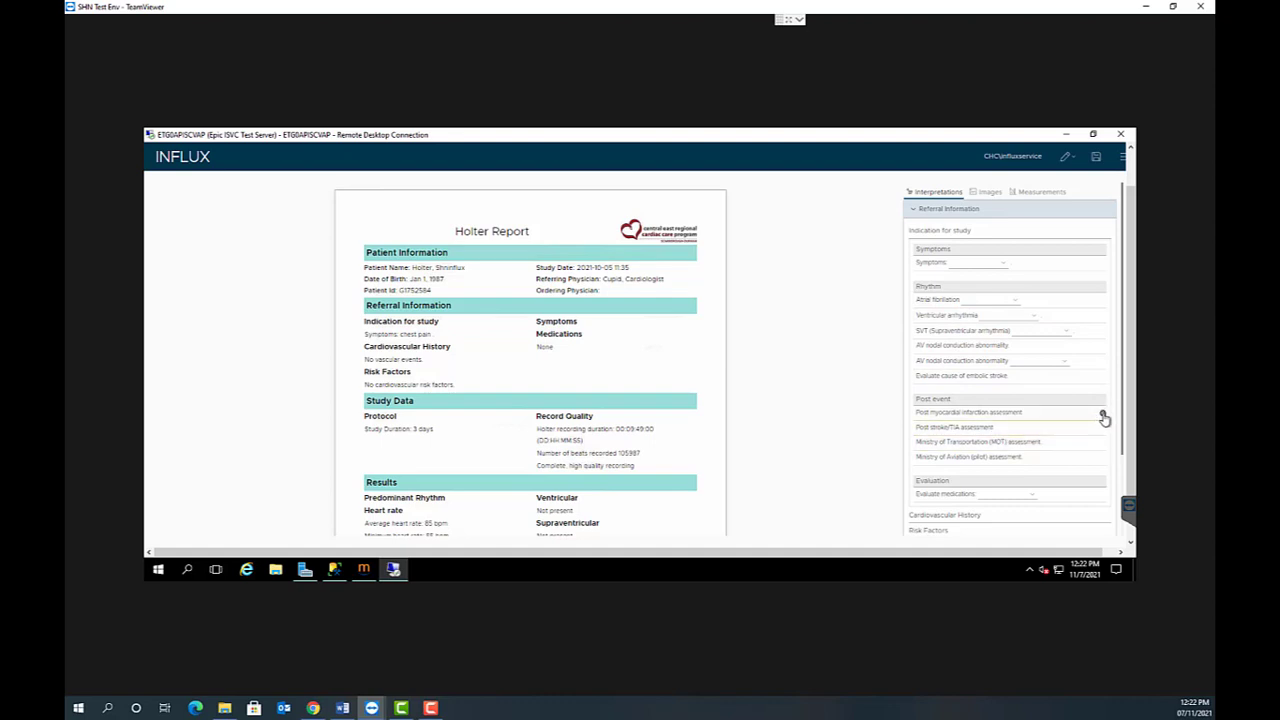
{"action": "left_click", "coordinate": [1104, 416]}
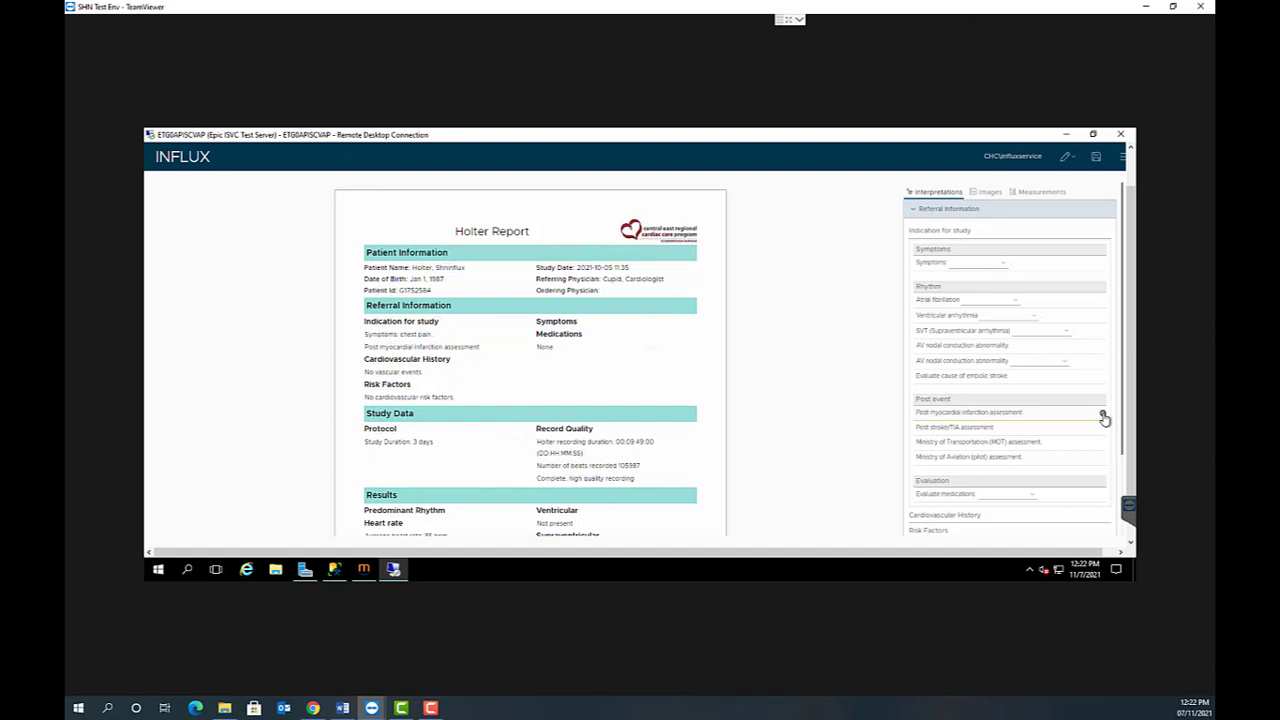
{"action": "left_click", "coordinate": [1102, 431]}
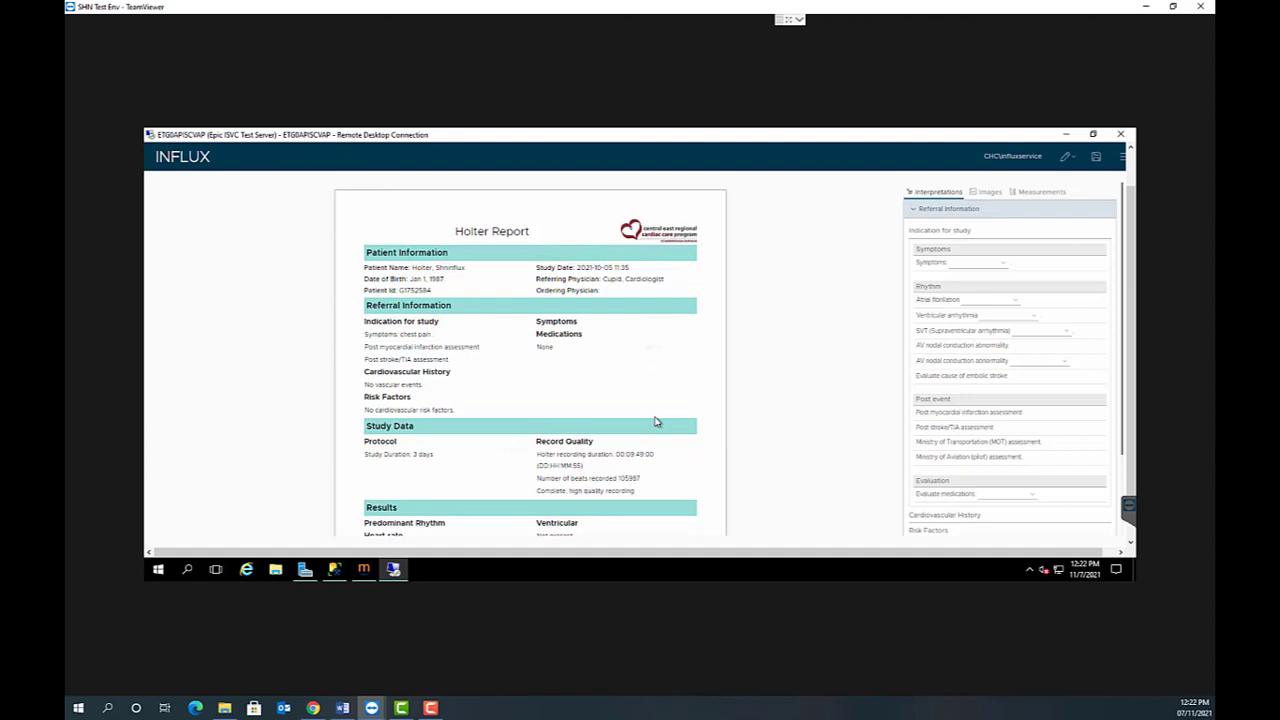
{"action": "left_click", "coordinate": [918, 210]}
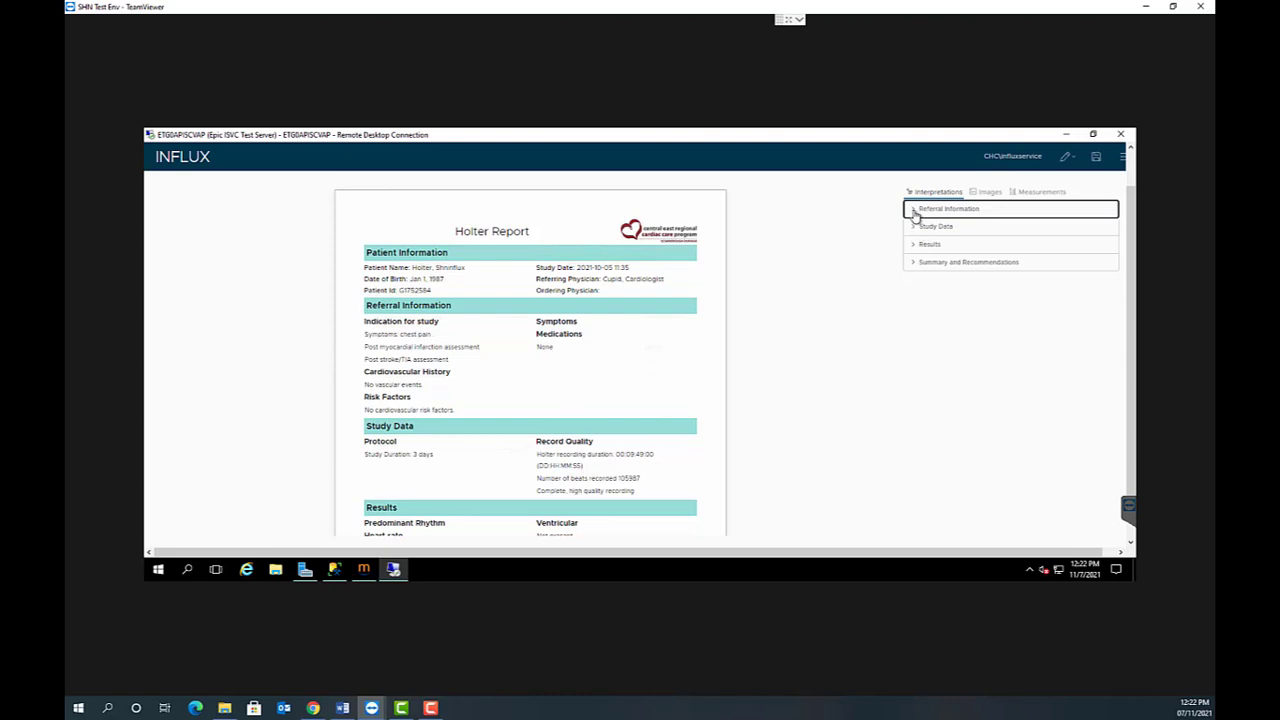
- Add PCI (Percutaneous coronary angioplasty) and Aorto-coronary bypass surgery to the report's Cardiovascular History
{"action": "left_click", "coordinate": [916, 213]}
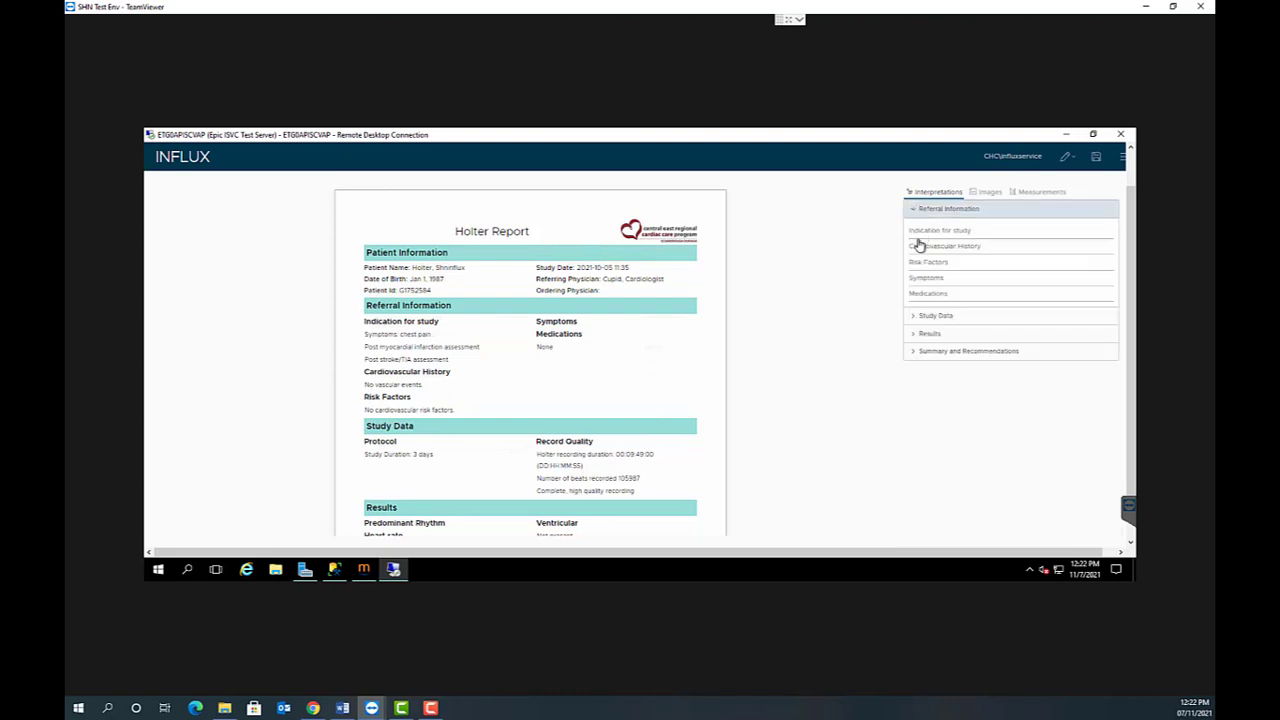
{"action": "left_click", "coordinate": [920, 247]}
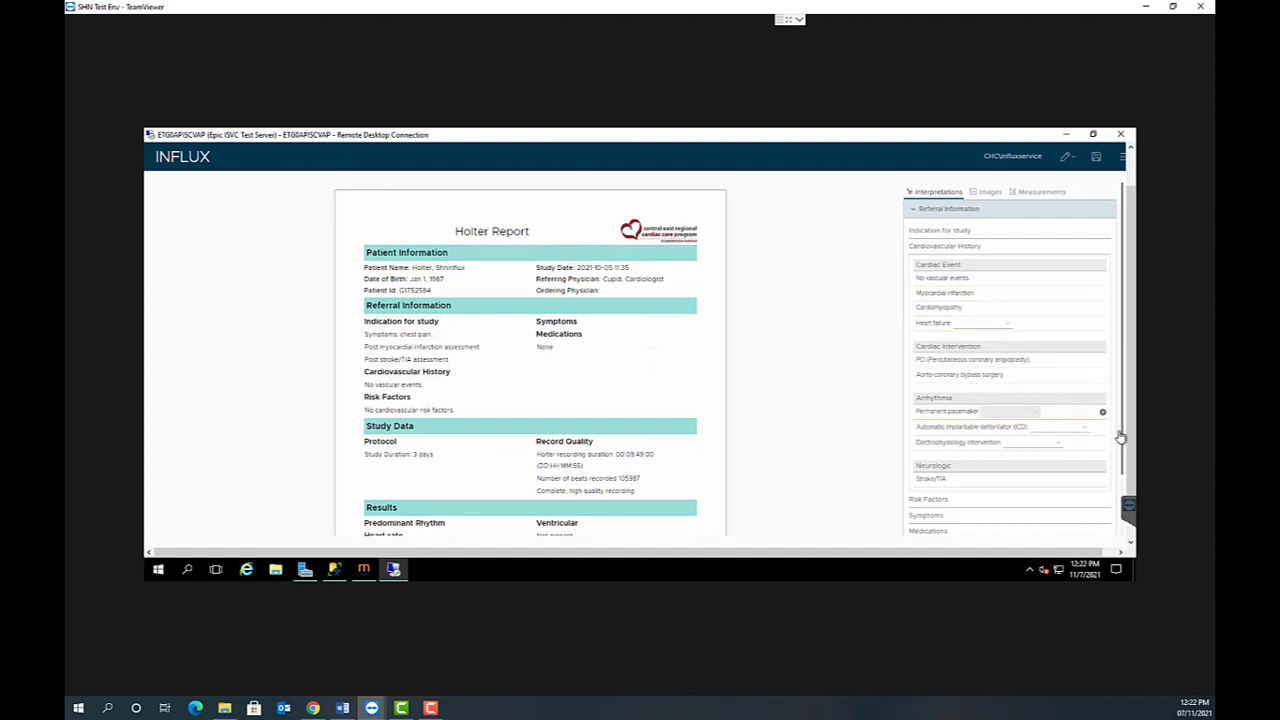
{"action": "mouse_move", "coordinate": [1123, 438]}
{"action": "left_mouse_down"}
{"action": "mouse_move", "coordinate": [1122, 452]}
{"action": "mouse_move", "coordinate": [1120, 437]}
{"action": "left_mouse_up"}
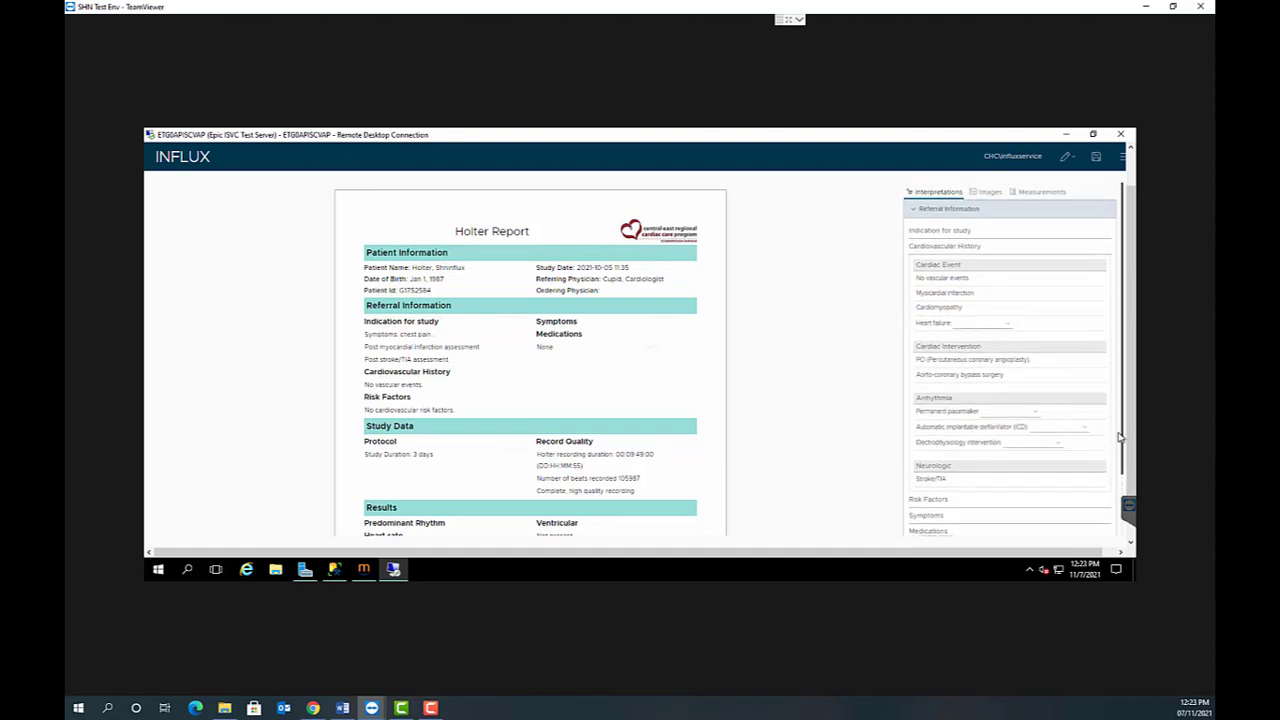
{"action": "left_click", "coordinate": [1103, 363]}
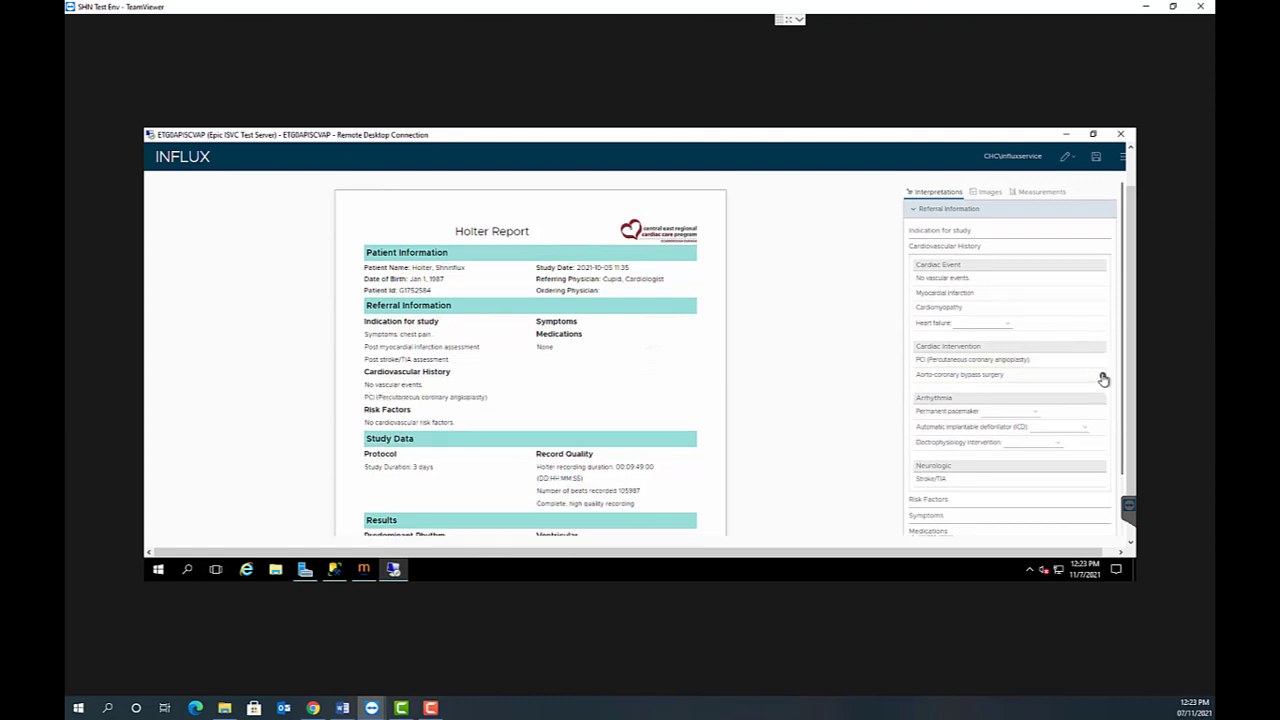
{"action": "left_click", "coordinate": [1103, 378]}
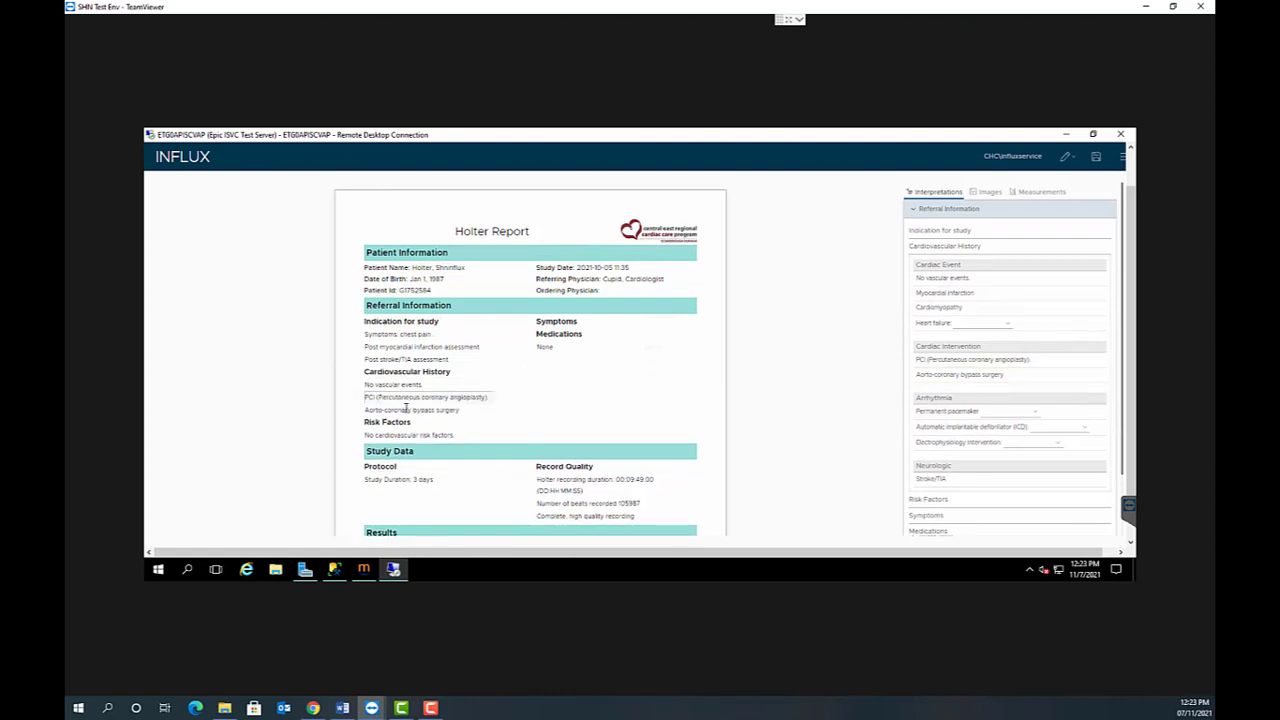
{"action": "left_click", "coordinate": [920, 247]}
- Add smoking, hypertension, diabetes, metabolic syndrome and obesity to the report's Risk Factors
{"action": "left_click", "coordinate": [922, 263]}
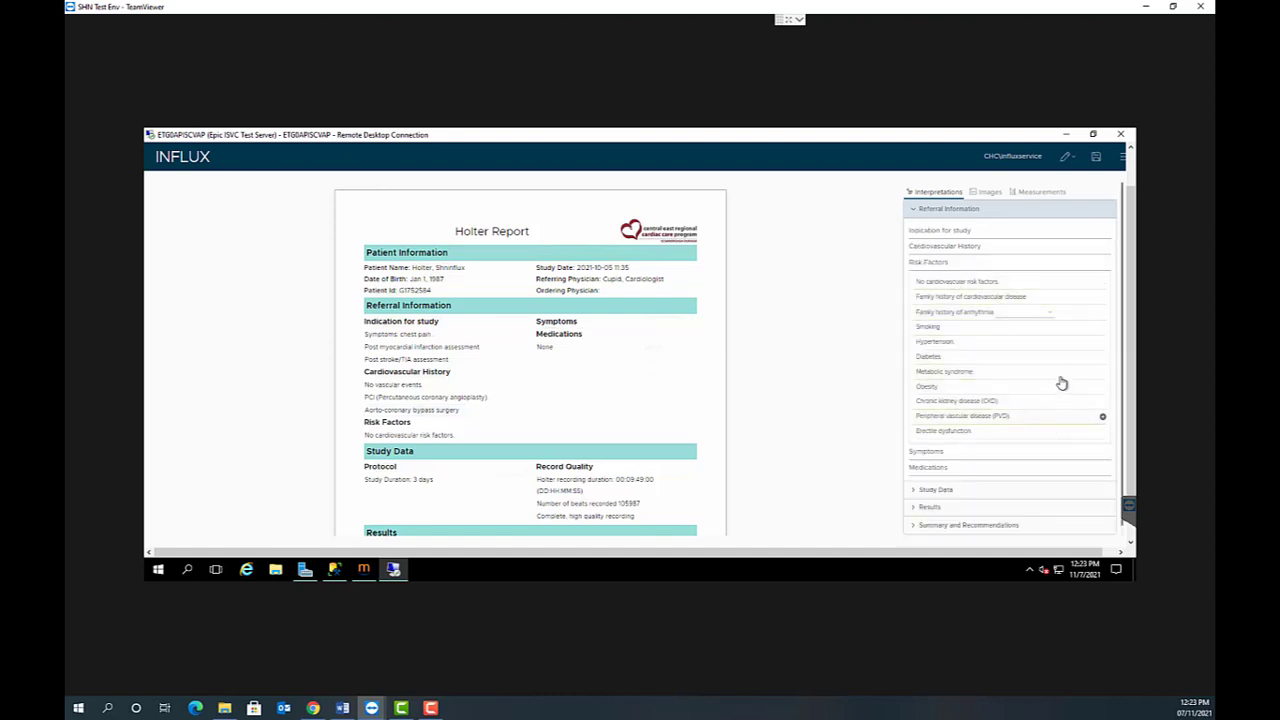
{"action": "left_click", "coordinate": [1102, 328]}
{"action": "left_click", "coordinate": [1102, 342]}
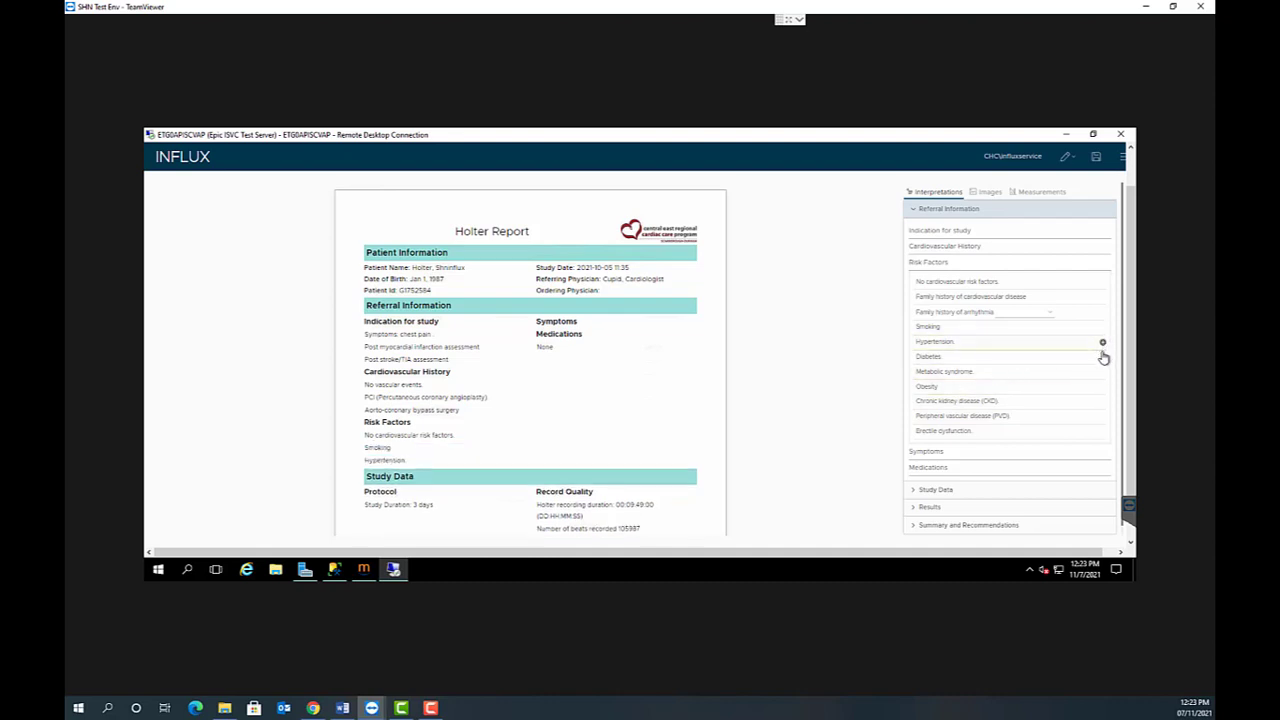
{"action": "left_click", "coordinate": [1102, 357]}
{"action": "left_click", "coordinate": [1102, 372]}
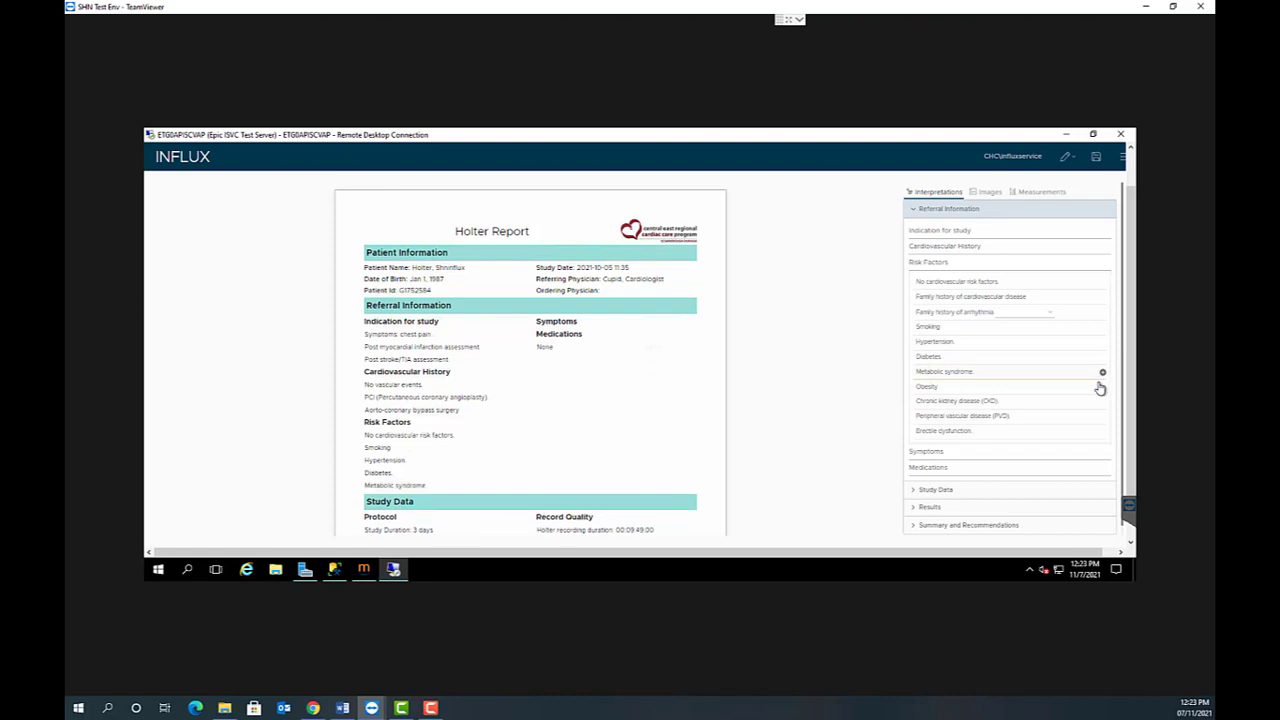
{"action": "left_click", "coordinate": [1102, 387]}
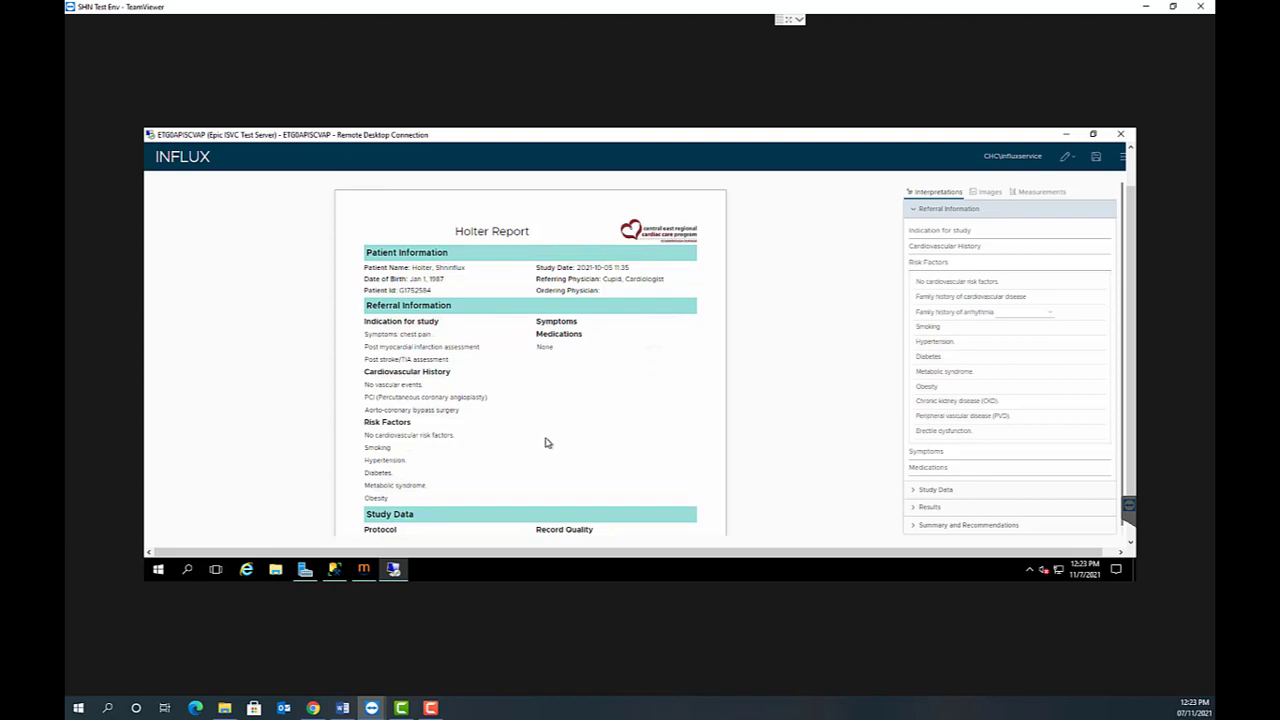
- Remove the no cardiovascular risk factors, obesity and no vascular events statements from the report, and move Metabolic syndrome directly below Smoking
{"action": "left_click", "coordinate": [343, 440]}
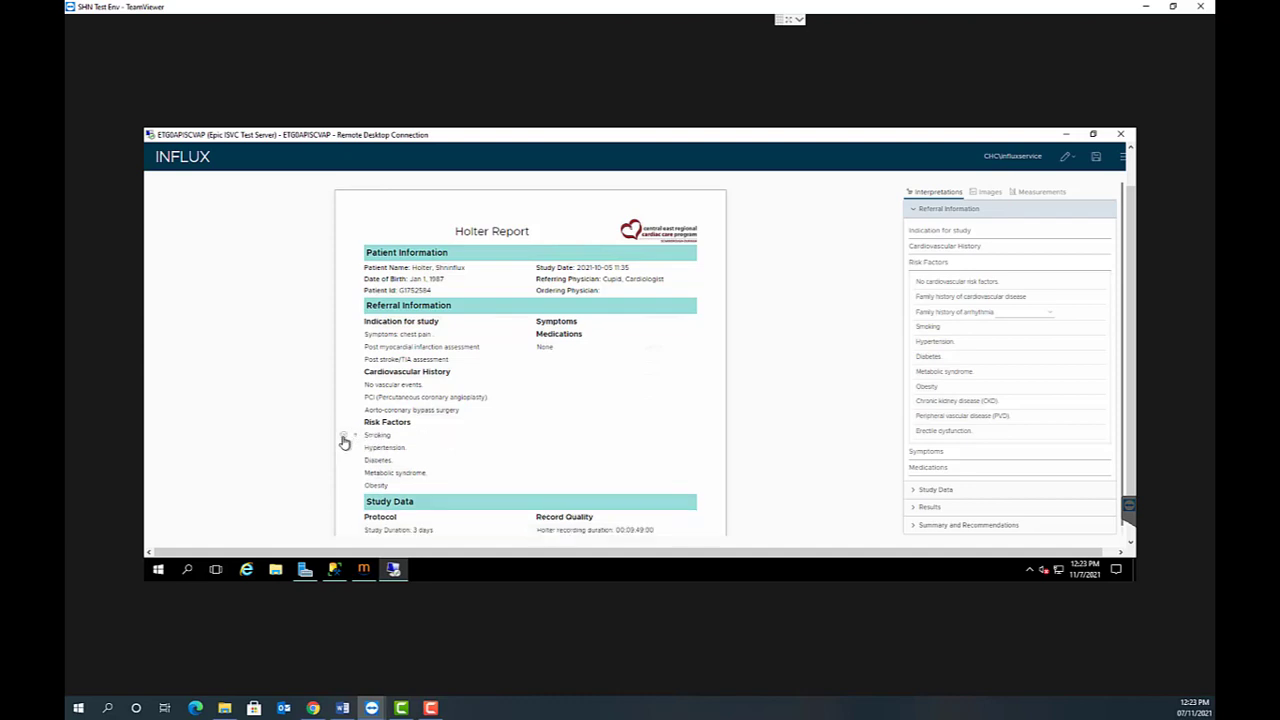
{"action": "left_click", "coordinate": [344, 487]}
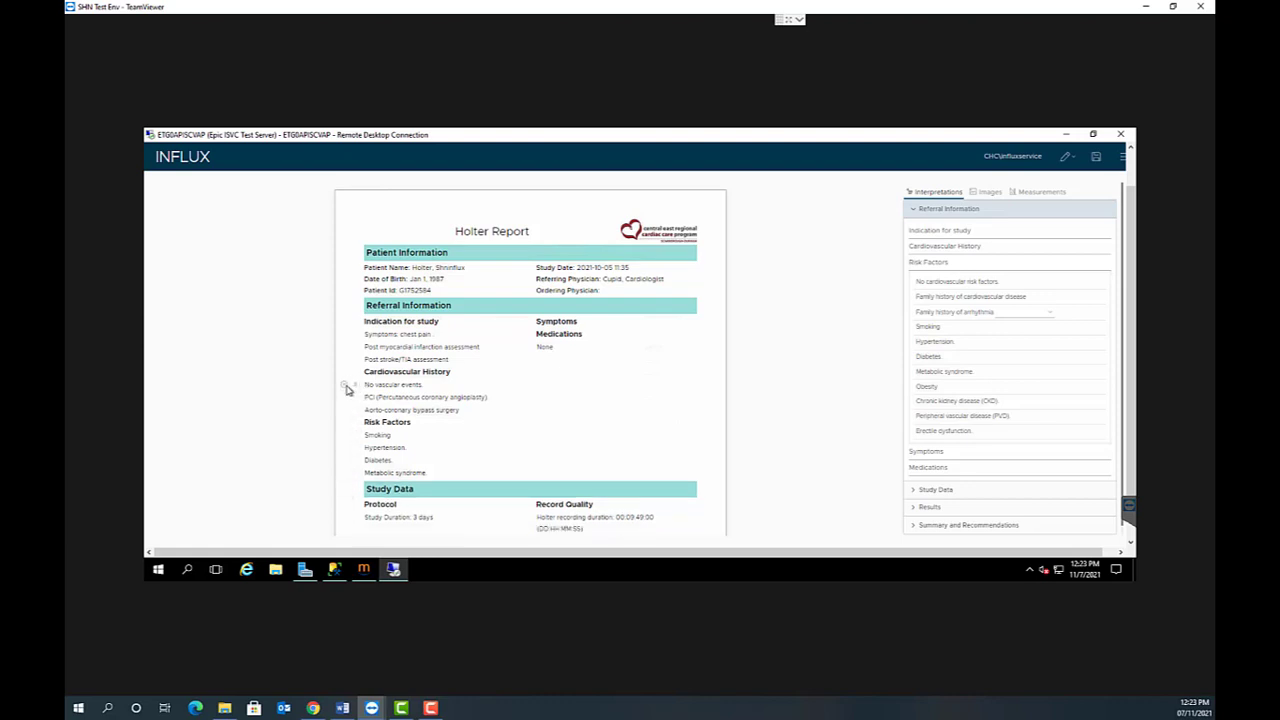
{"action": "left_click", "coordinate": [345, 386]}
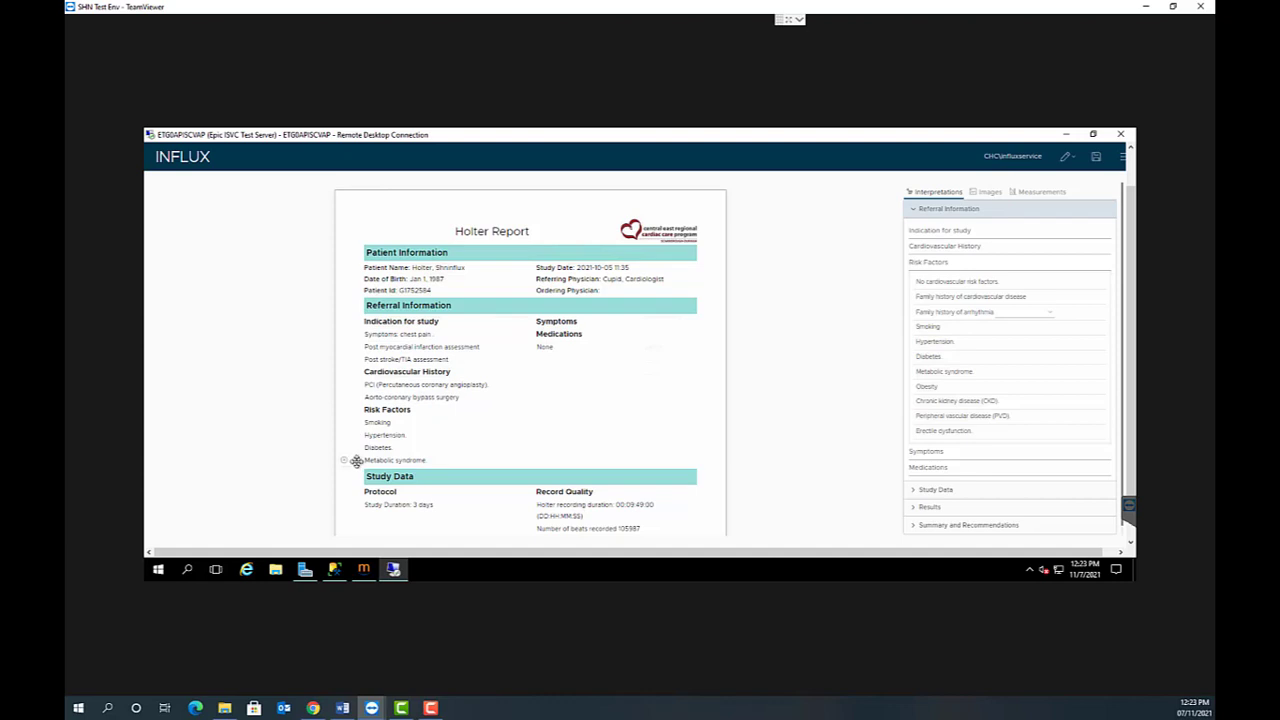
{"action": "left_click_drag", "start_coordinate": [356, 461], "coordinate": [357, 435]}
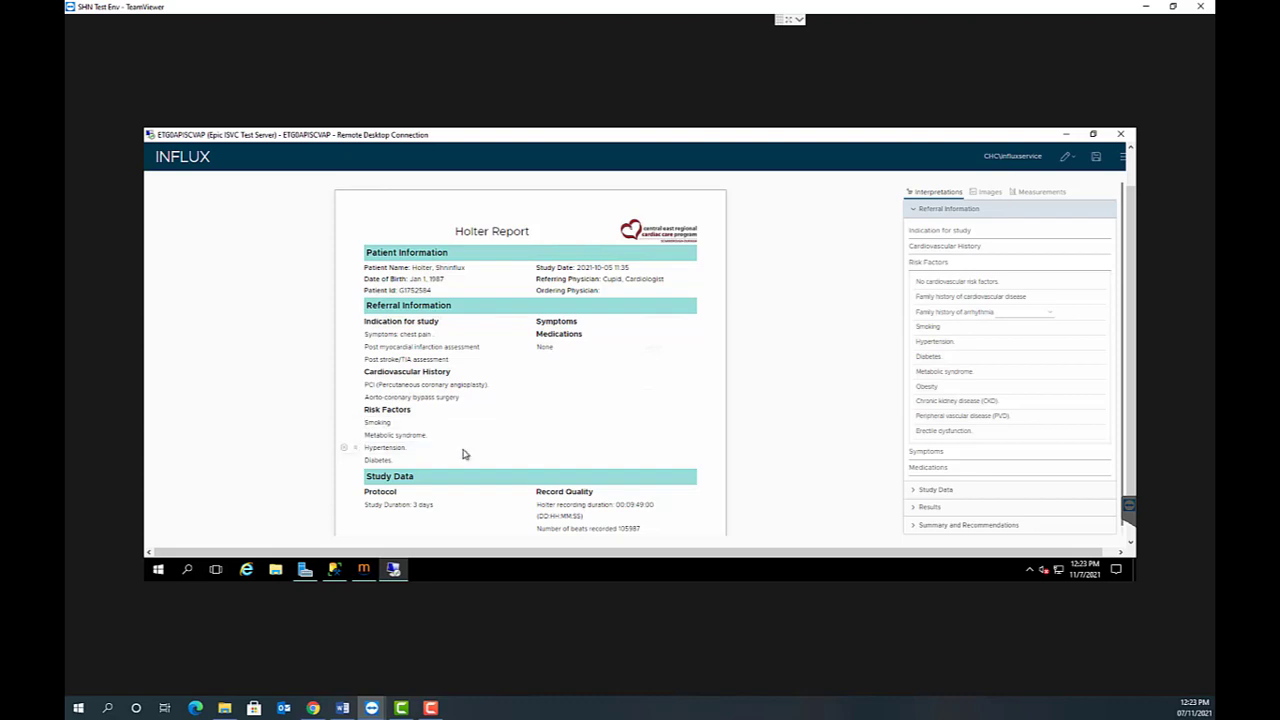
{"action": "left_click", "coordinate": [918, 264]}
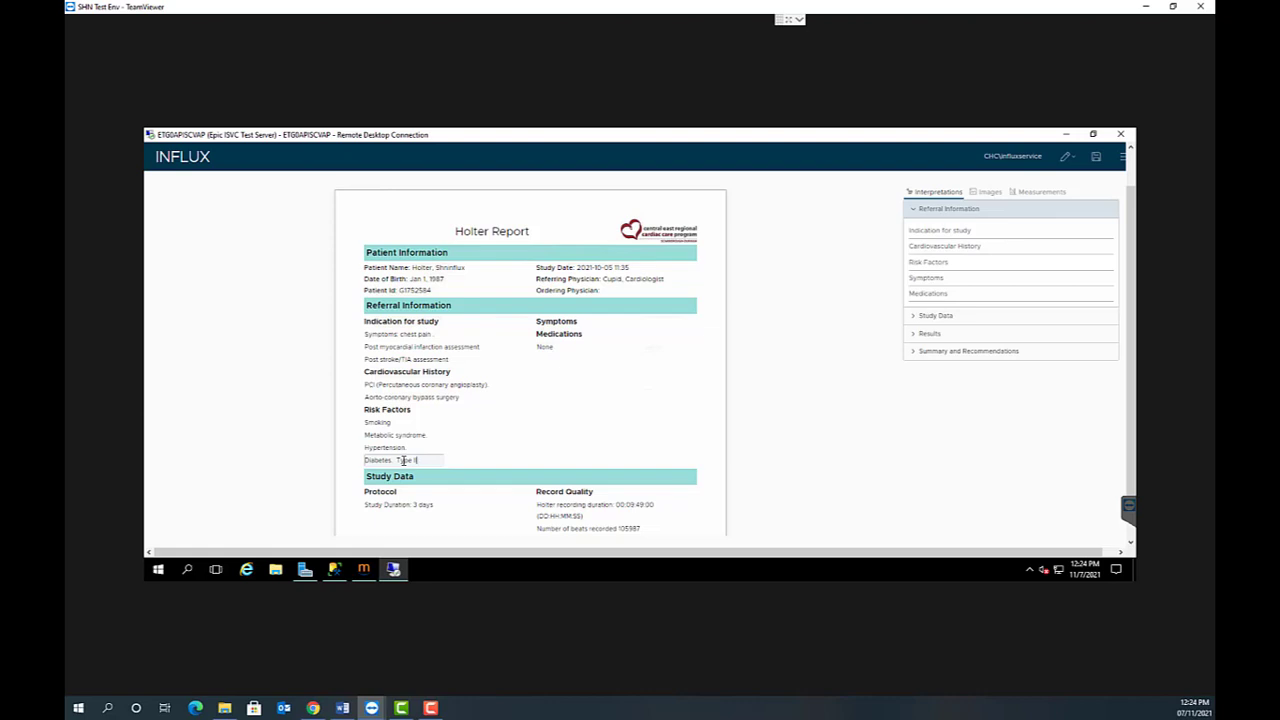
- Add the line "Add my own free text" below the Diabetes entry in Risk Factors, and collapse the Referral Information interpretations
{"action": "key", "text": "Return"}
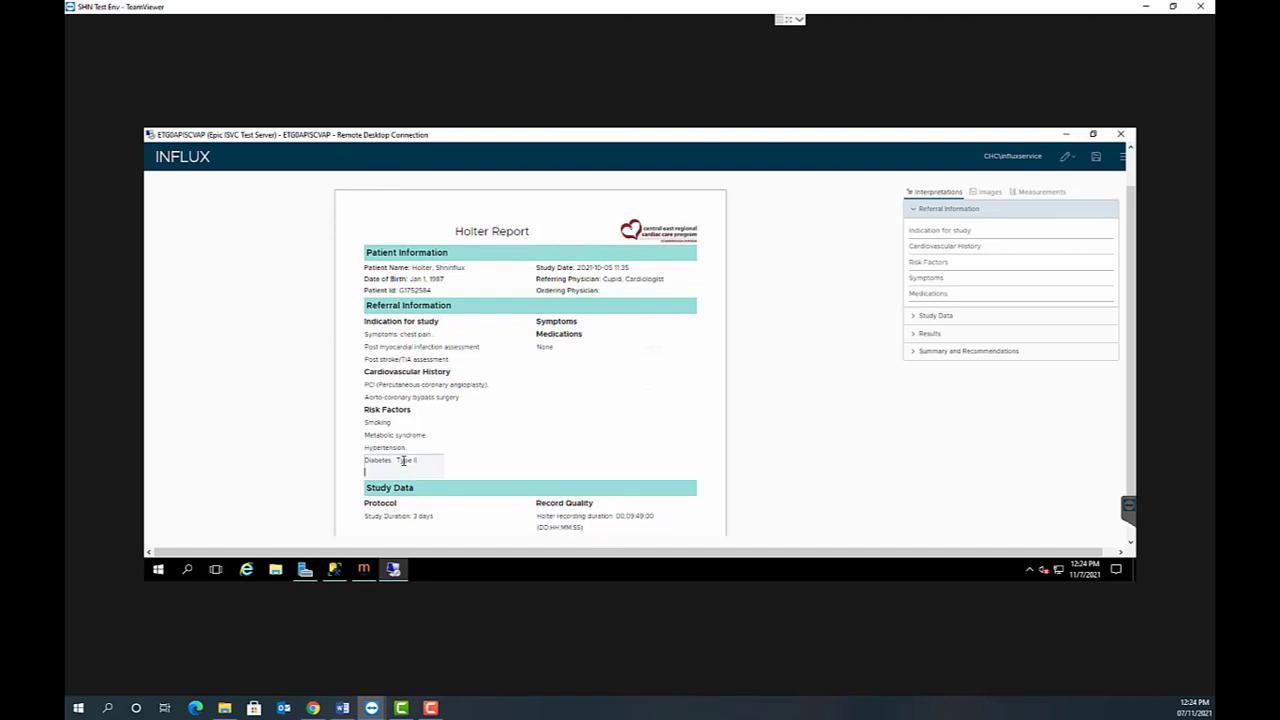
{"action": "type", "text": "Add my own"}
{"action": "type", "text": "free text"}
{"action": "left_click", "coordinate": [484, 438]}
{"action": "scroll", "coordinate": [510, 440], "scroll_direction": "down", "scroll_amount": 4}
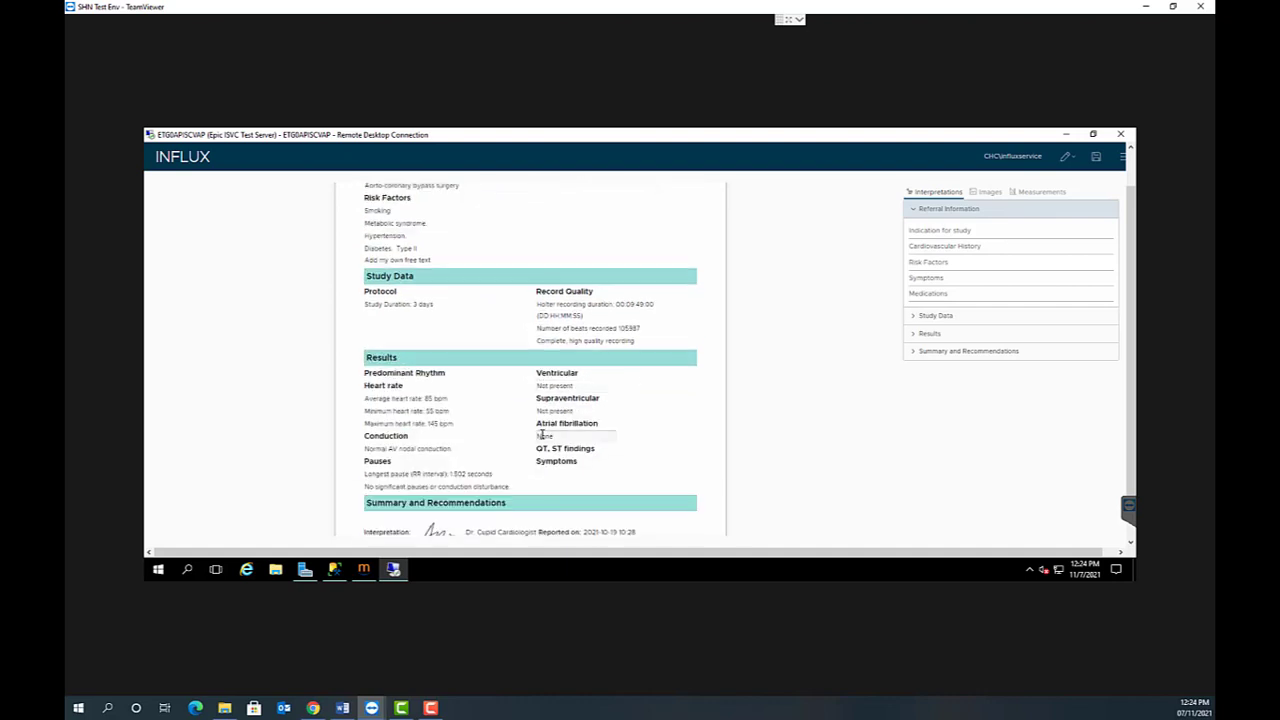
{"action": "scroll", "coordinate": [560, 420], "scroll_direction": "down", "scroll_amount": 1}
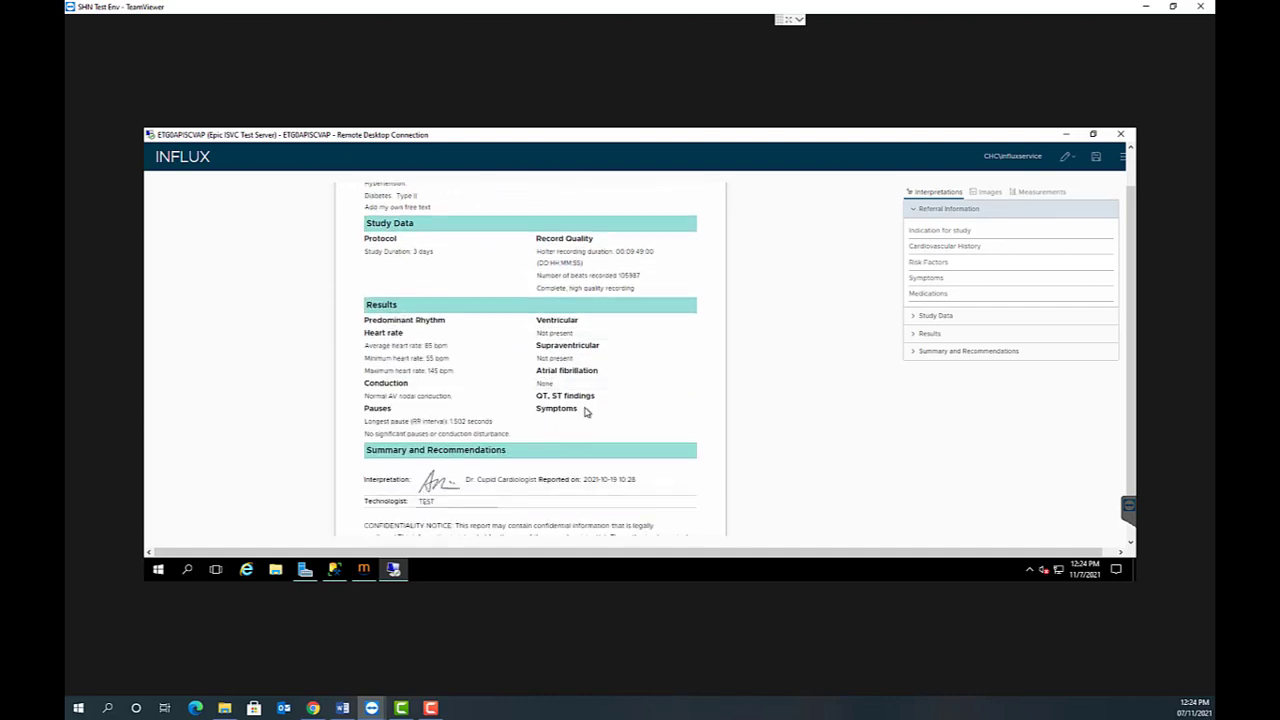
{"action": "left_click", "coordinate": [914, 209]}
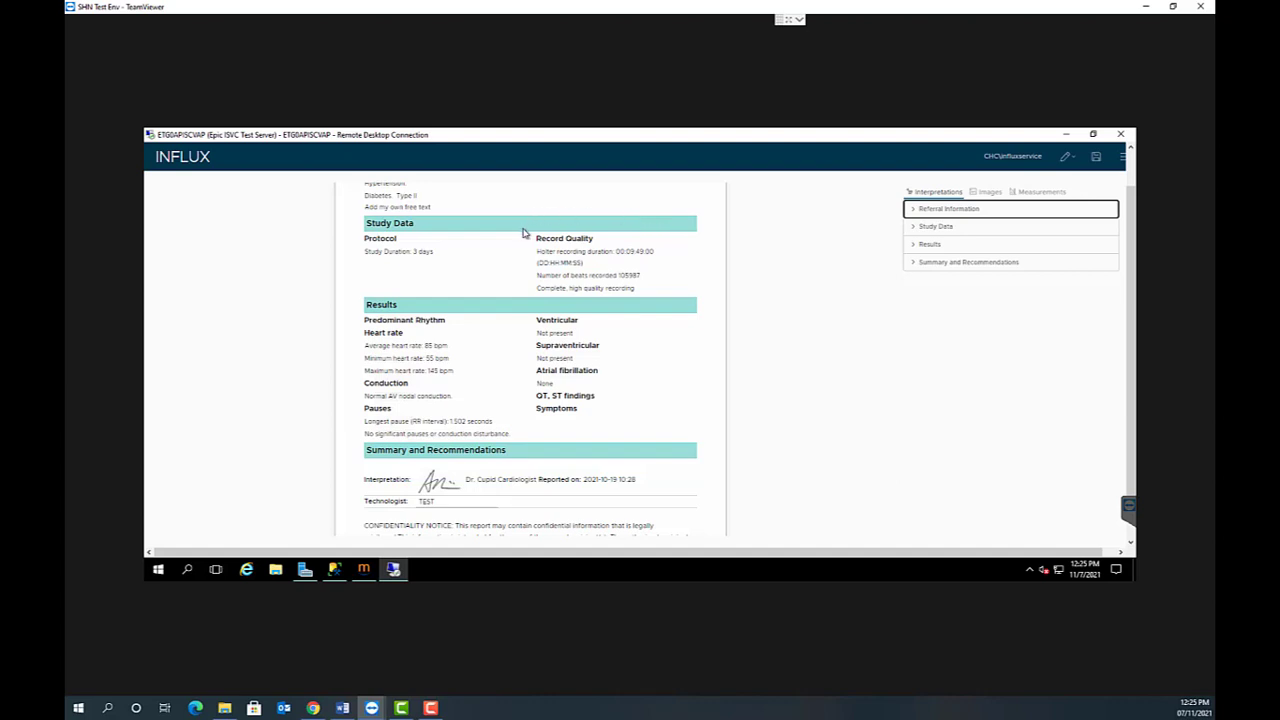
{"action": "left_click", "coordinate": [583, 253]}
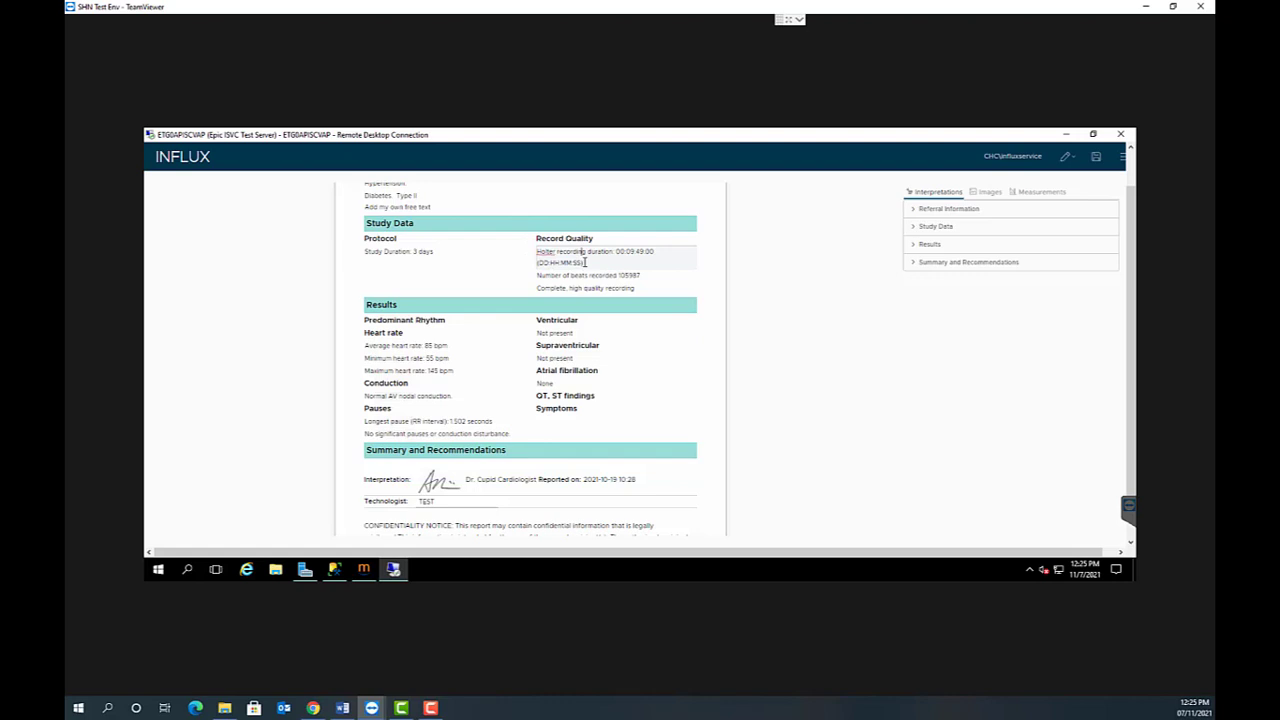
{"action": "left_click", "coordinate": [596, 277]}
{"action": "left_click", "coordinate": [597, 289]}
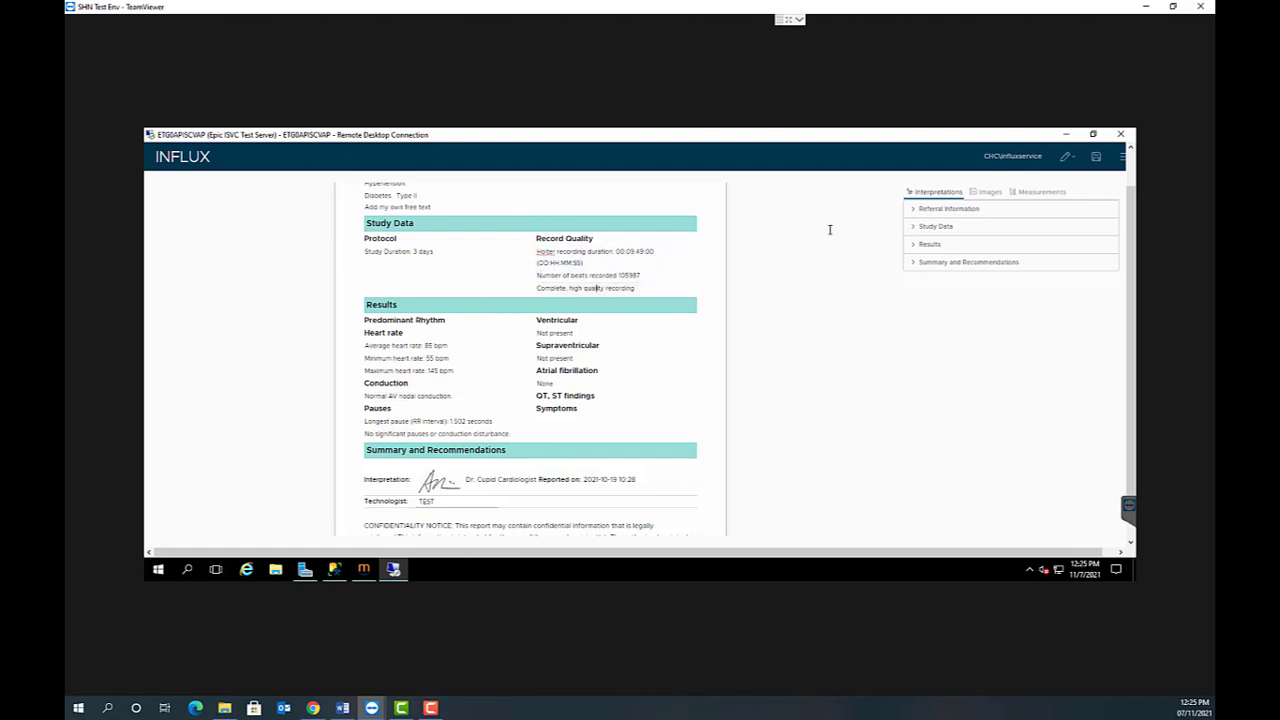
- Replace the complete, high quality recording statement under Record Quality with "Study incomplete with hours of acceptable recording", and collapse the Study Data interpretations
{"action": "left_click", "coordinate": [916, 229]}
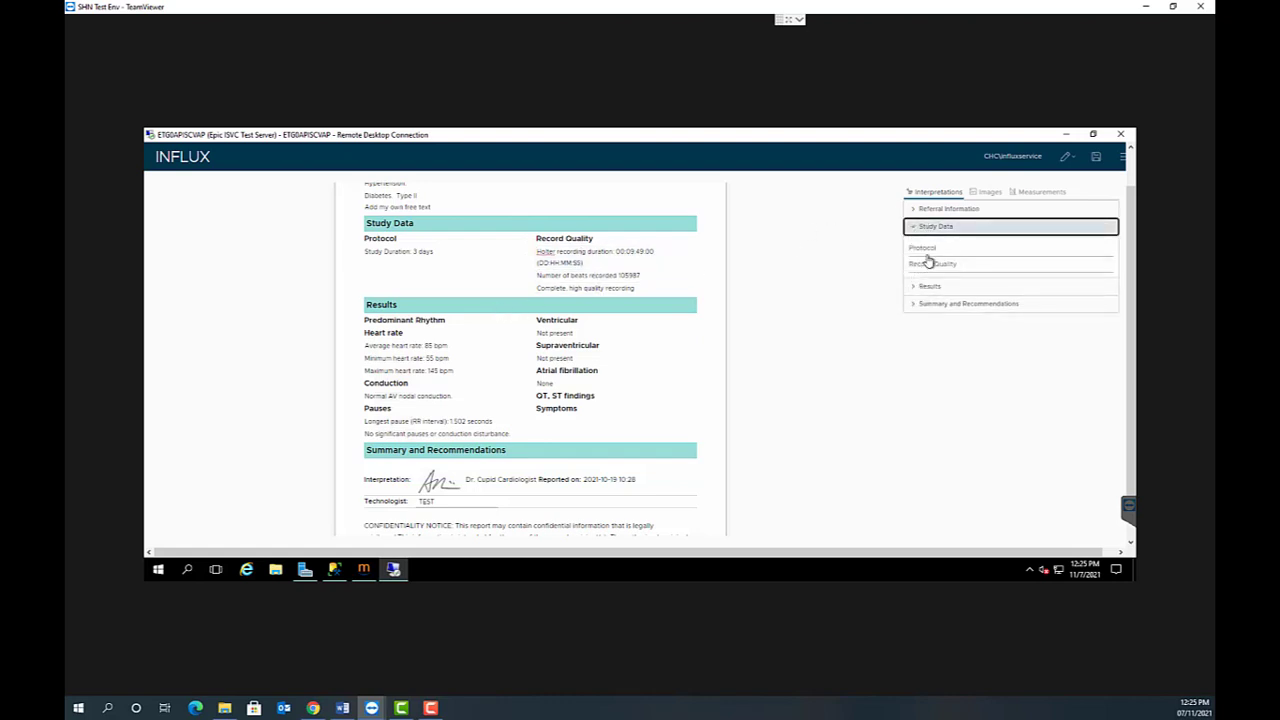
{"action": "left_click", "coordinate": [924, 249]}
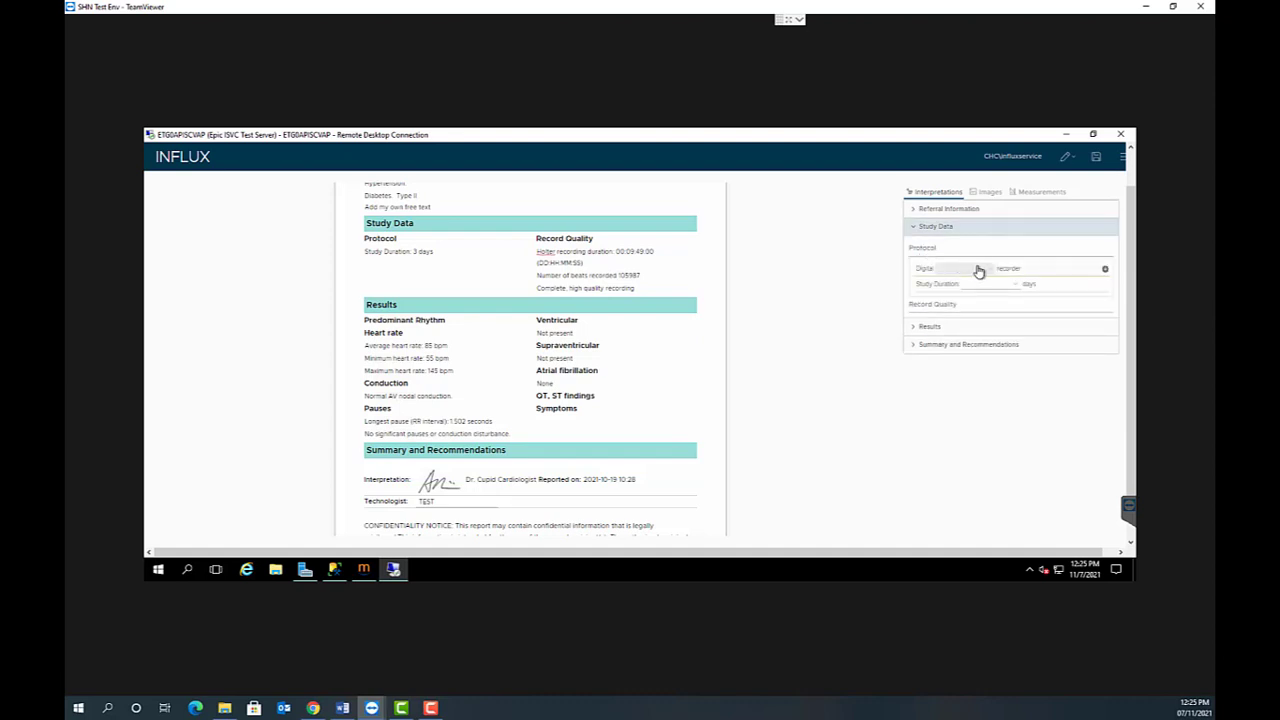
{"action": "left_click", "coordinate": [940, 304]}
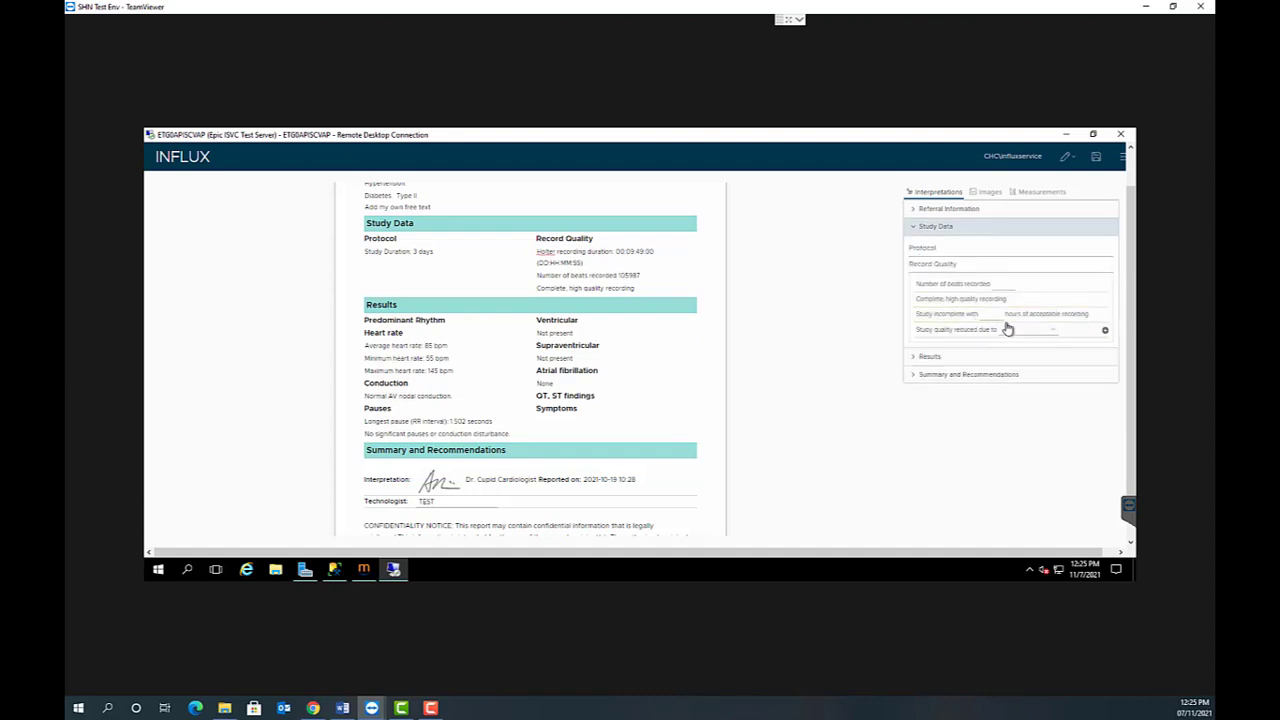
{"action": "left_click", "coordinate": [1107, 318]}
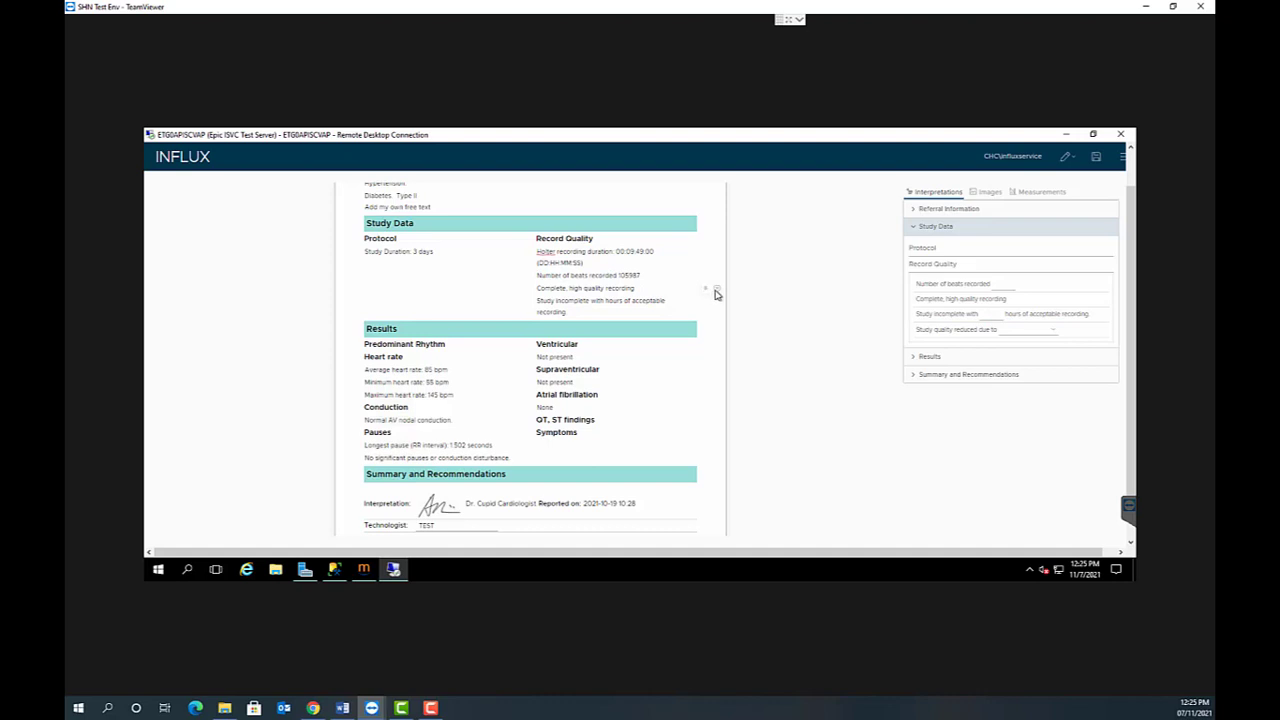
{"action": "left_click", "coordinate": [716, 290]}
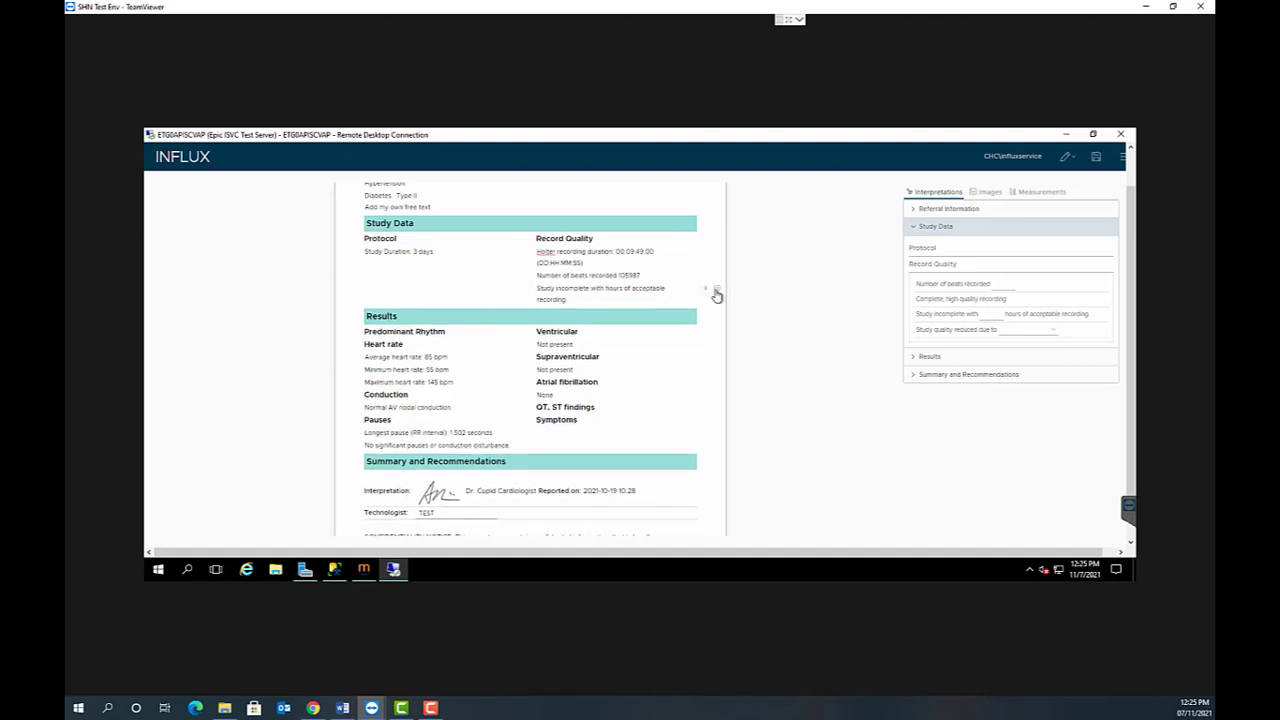
{"action": "left_click", "coordinate": [580, 286]}
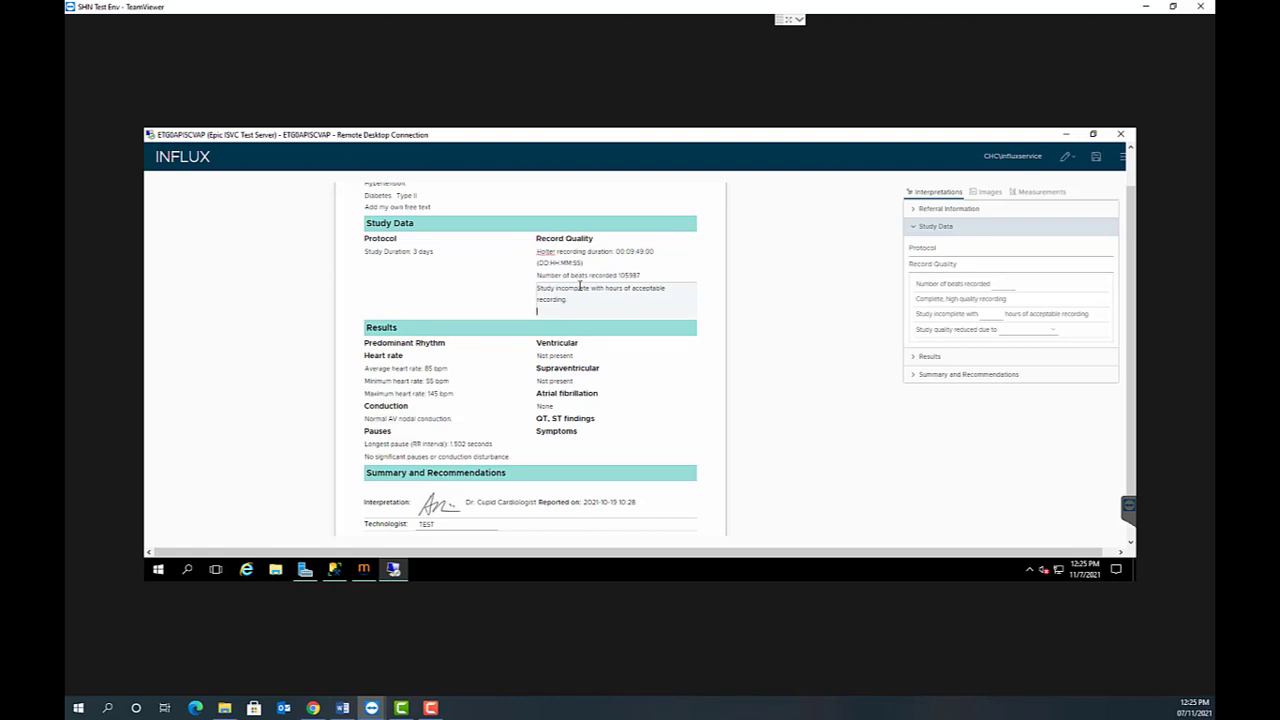
{"action": "key", "text": "BackSpace"}
{"action": "left_click", "coordinate": [466, 264]}
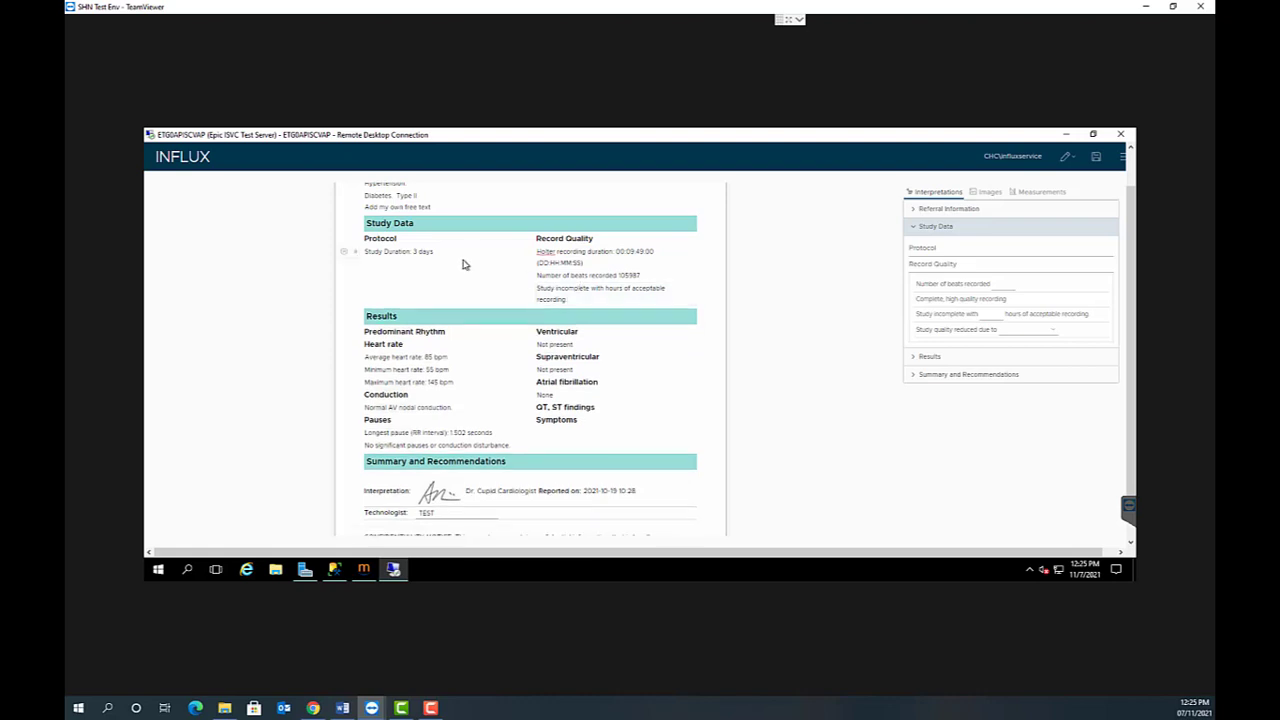
{"action": "scroll", "coordinate": [777, 303], "scroll_direction": "down", "scroll_amount": 1}
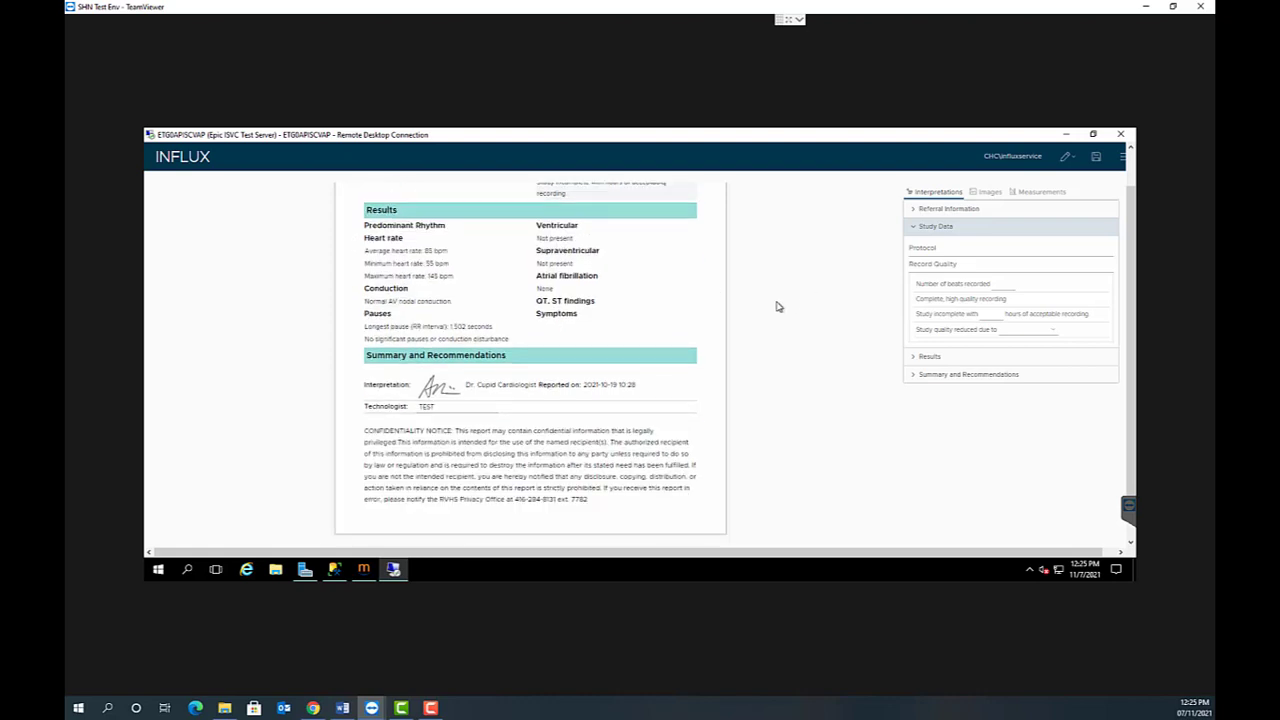
{"action": "left_click", "coordinate": [913, 231]}
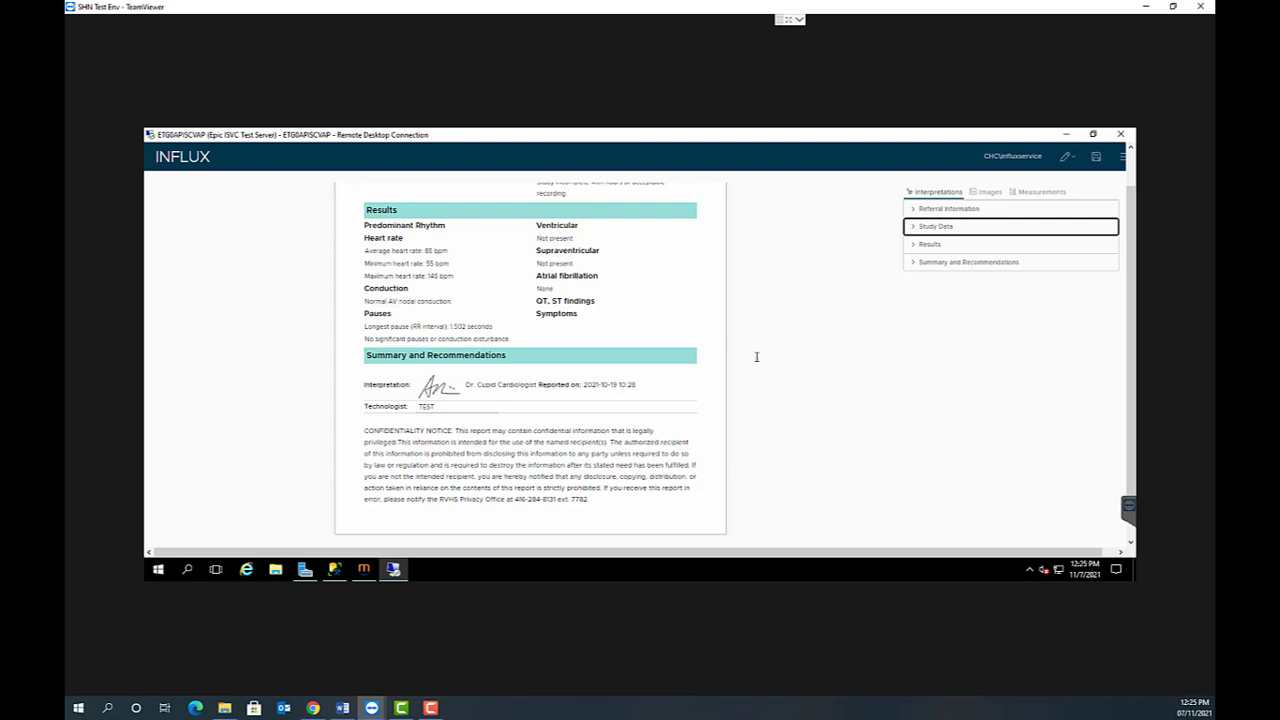
- Add ST elevation with the value chronic to the report's QT, ST findings, and collapse the Results interpretations
{"action": "left_click", "coordinate": [912, 244]}
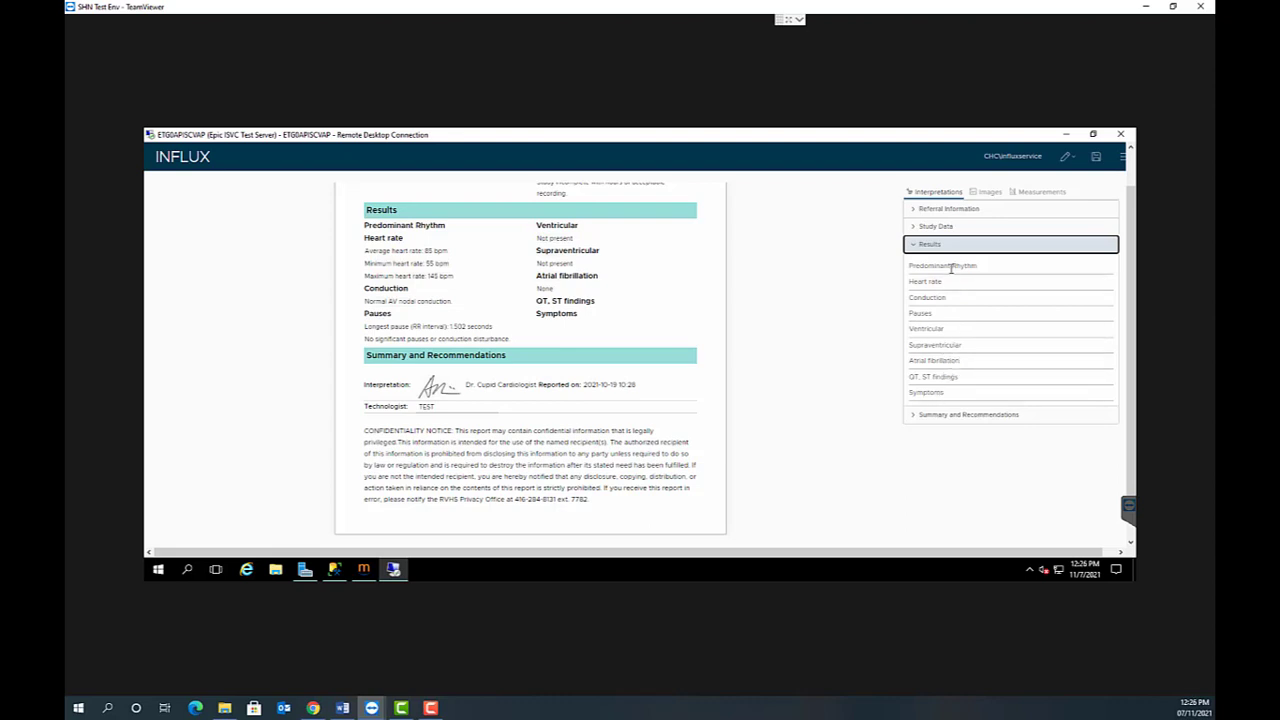
{"action": "left_click", "coordinate": [927, 376]}
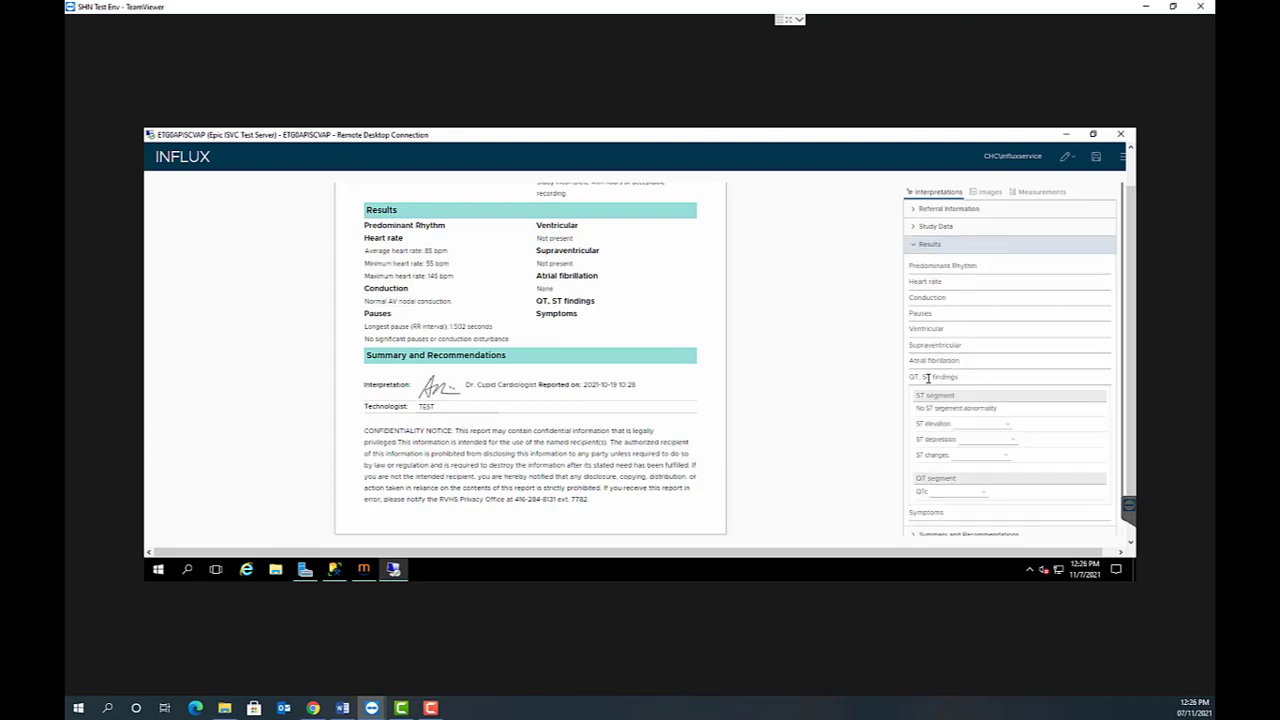
{"action": "scroll", "coordinate": [1008, 383], "scroll_direction": "down", "scroll_amount": 1}
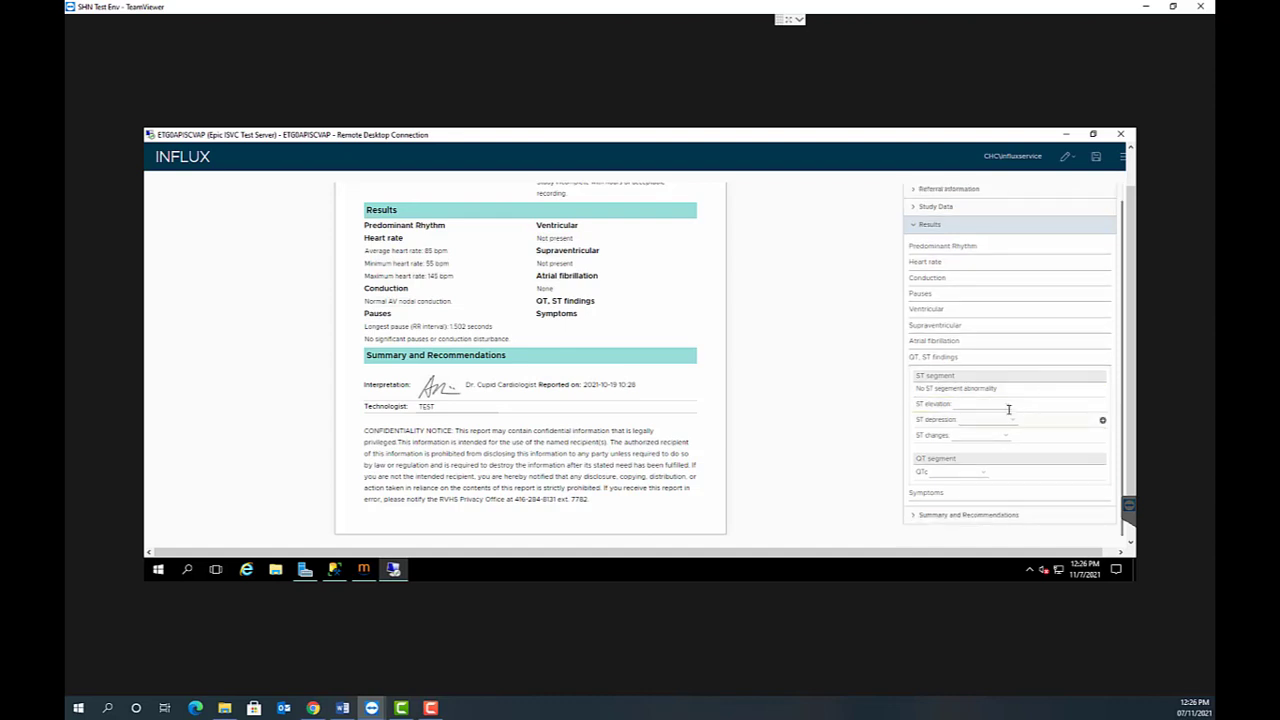
{"action": "left_click", "coordinate": [1006, 405]}
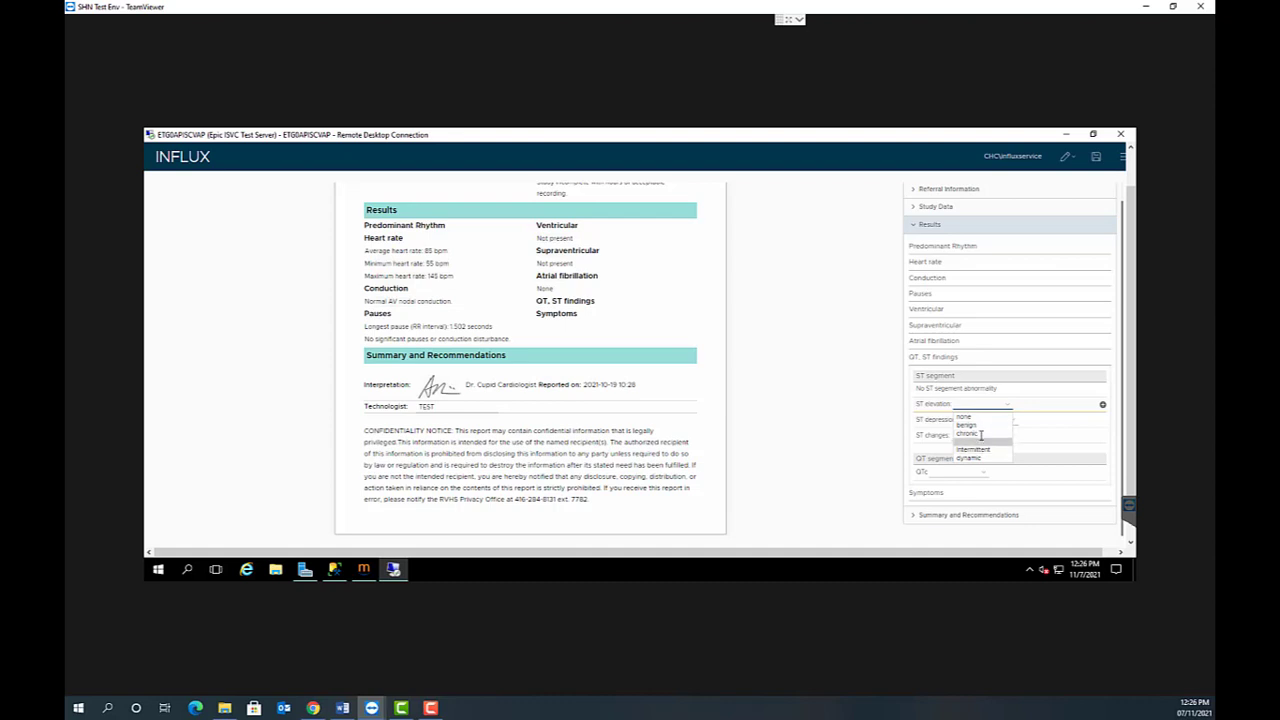
{"action": "left_click", "coordinate": [981, 433]}
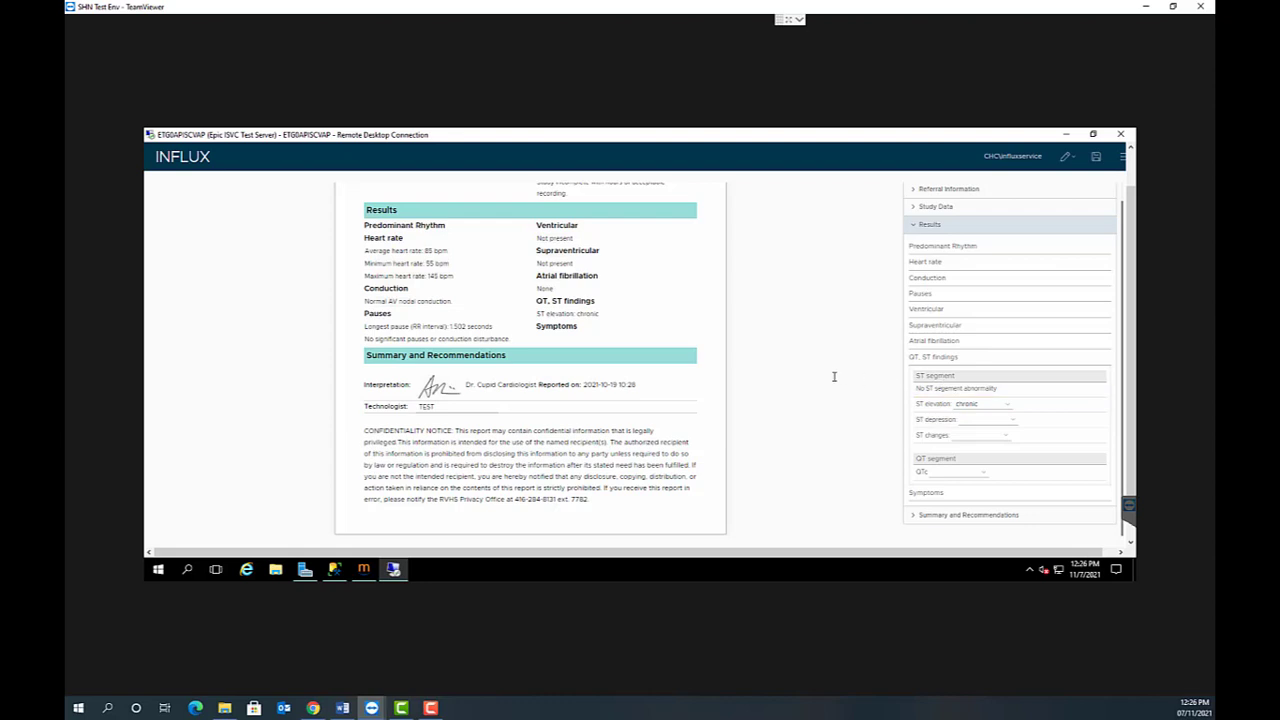
{"action": "left_click", "coordinate": [912, 225]}
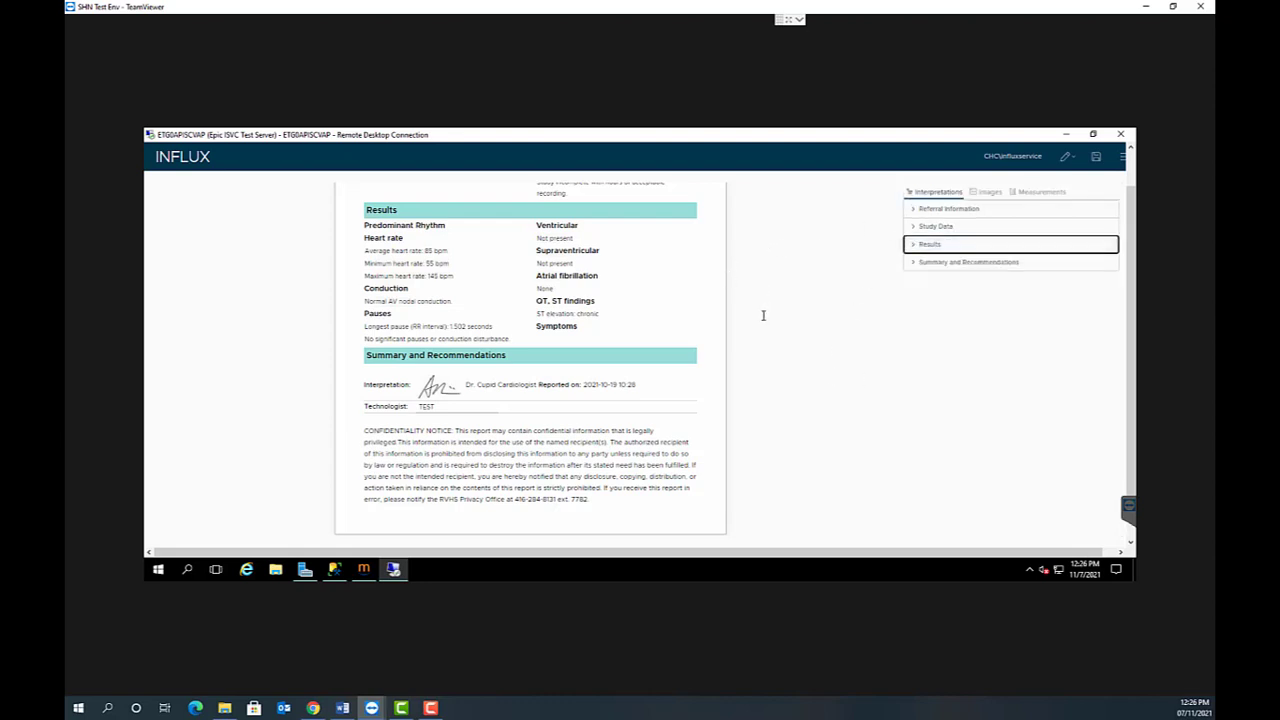
- Add the Normal/Abnormal statement "No significant arrhythmia or conduction disturbance. No episodes of atrial fibrillation." to the report's Summary and Recommendations
{"action": "left_click", "coordinate": [914, 261]}
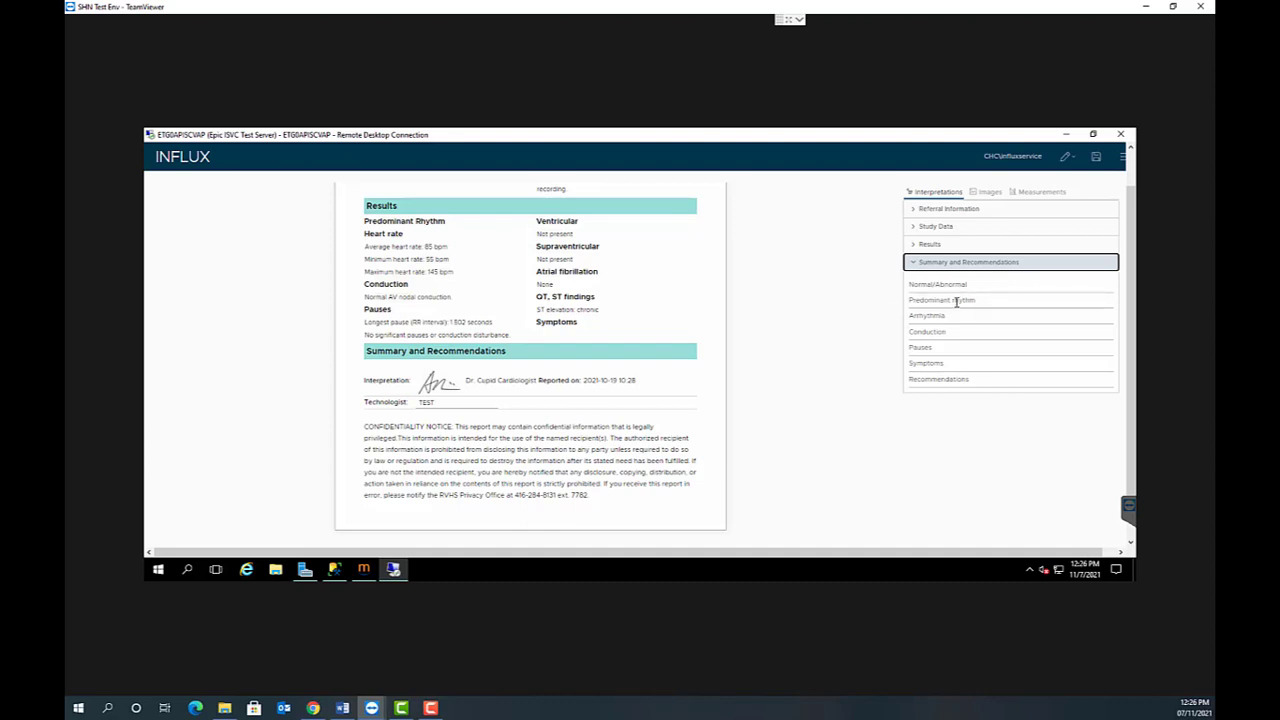
{"action": "left_click", "coordinate": [1095, 299]}
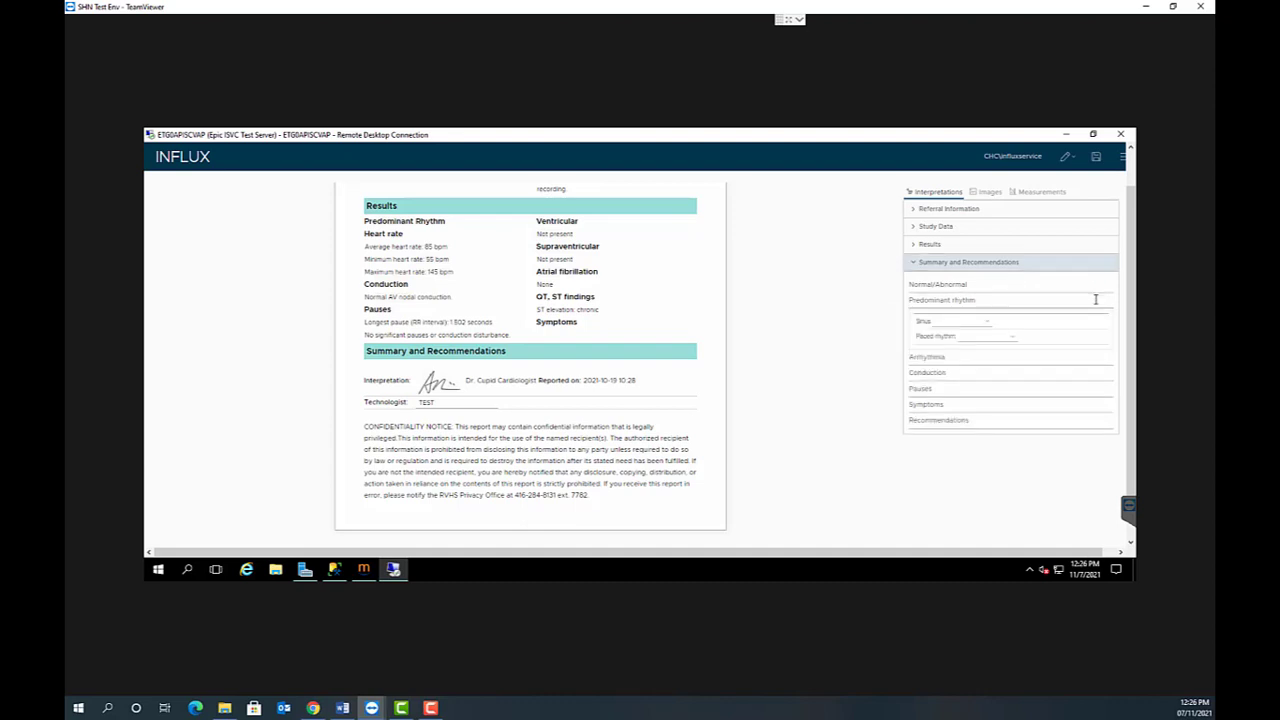
{"action": "left_click", "coordinate": [1019, 357]}
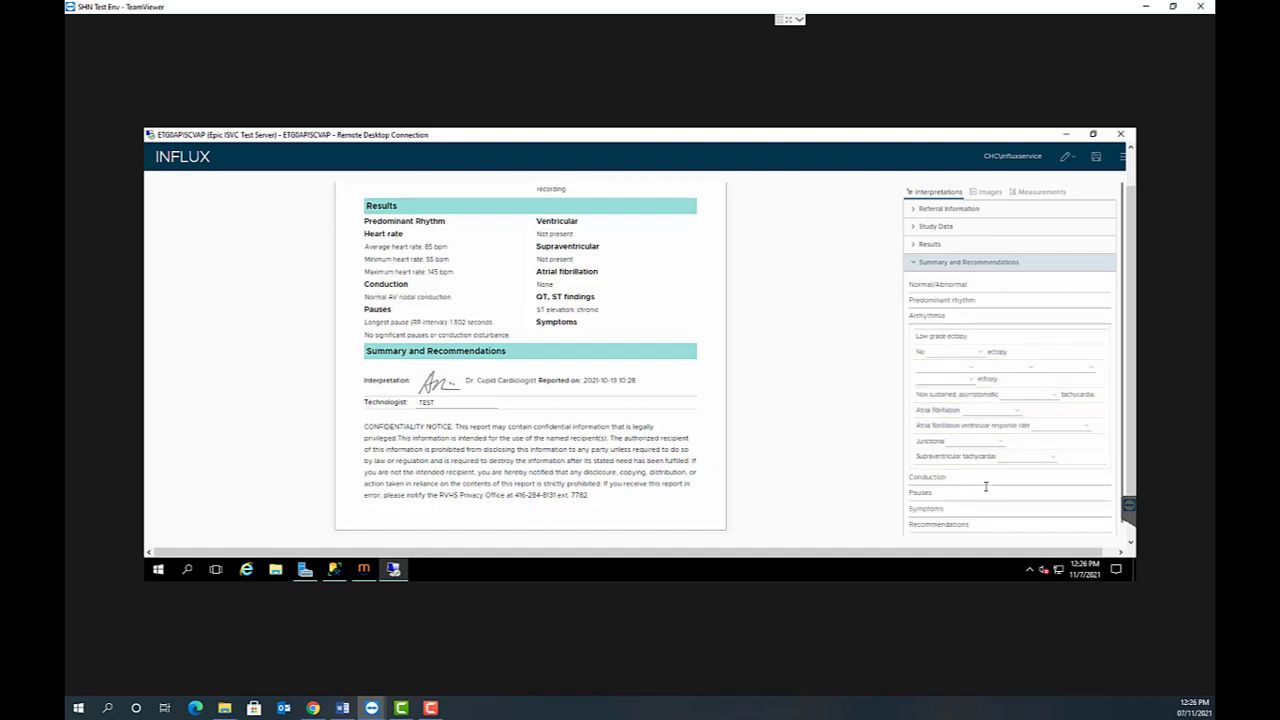
{"action": "left_click", "coordinate": [1108, 283]}
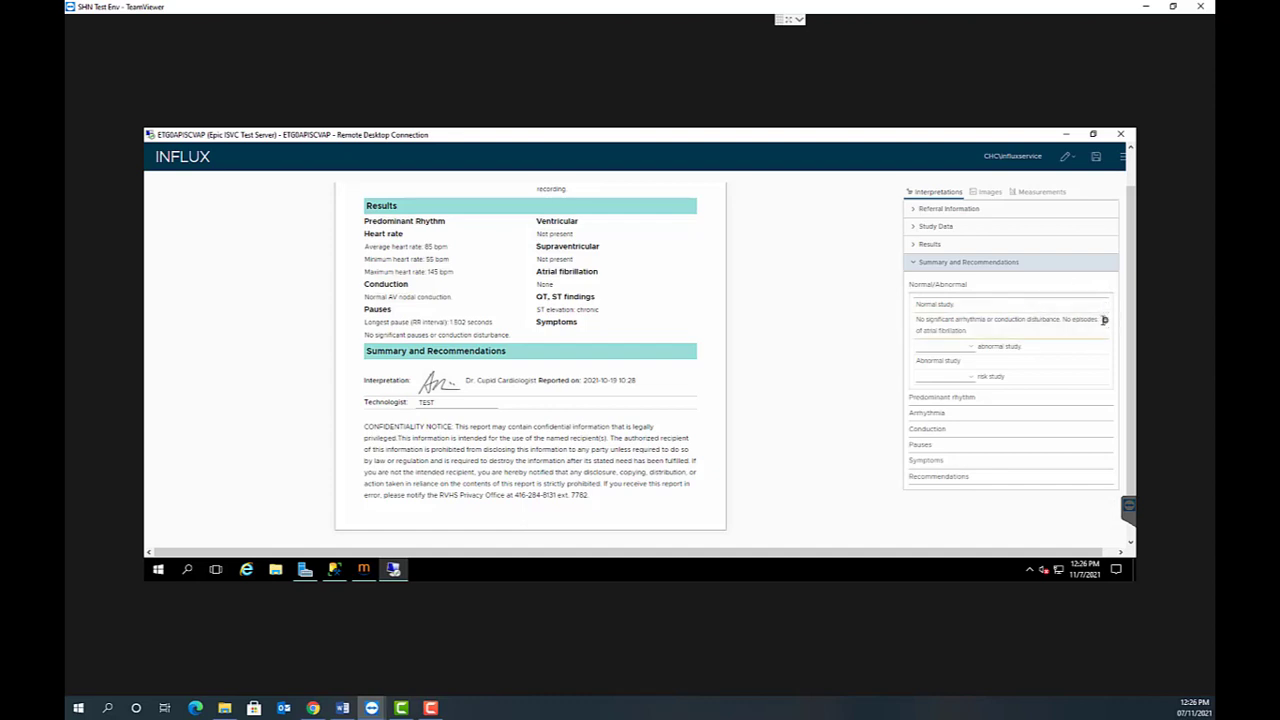
{"action": "left_click", "coordinate": [1104, 319]}
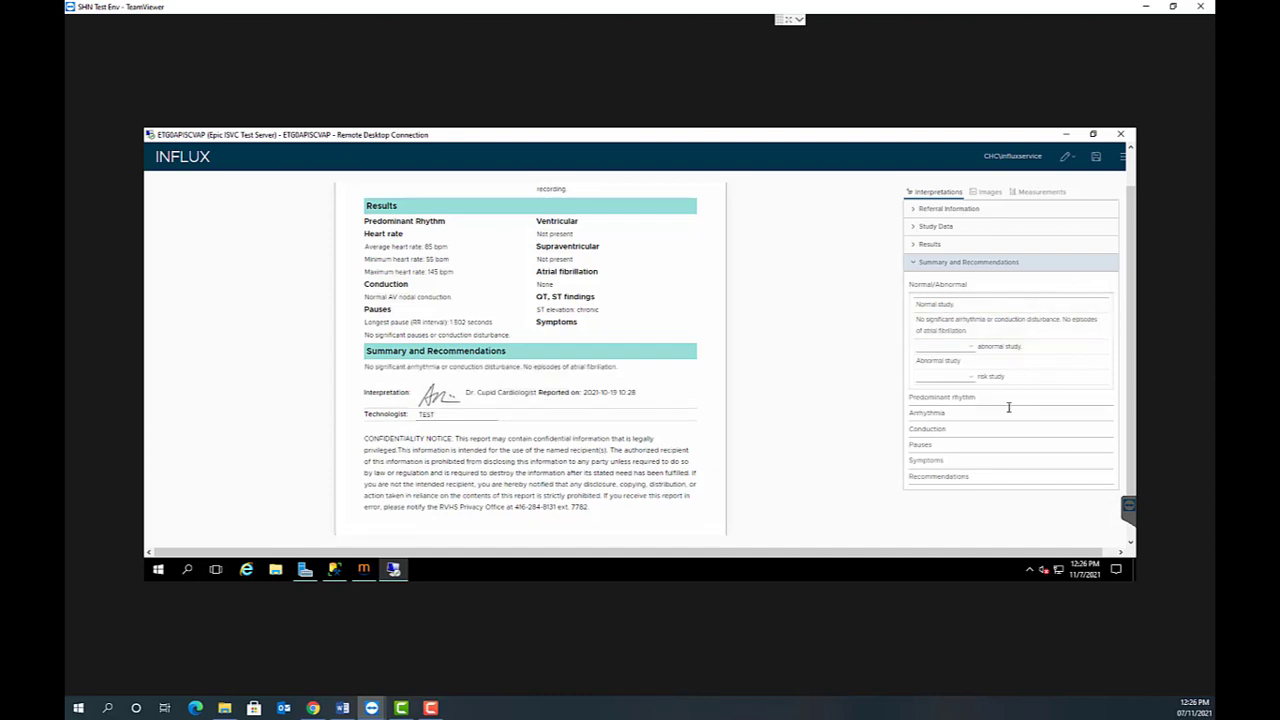
- Review the Arrhythmia, Conduction and Pauses summary statements, and add the Normal study statement to Summary and Recommendations
{"action": "left_click", "coordinate": [1040, 411]}
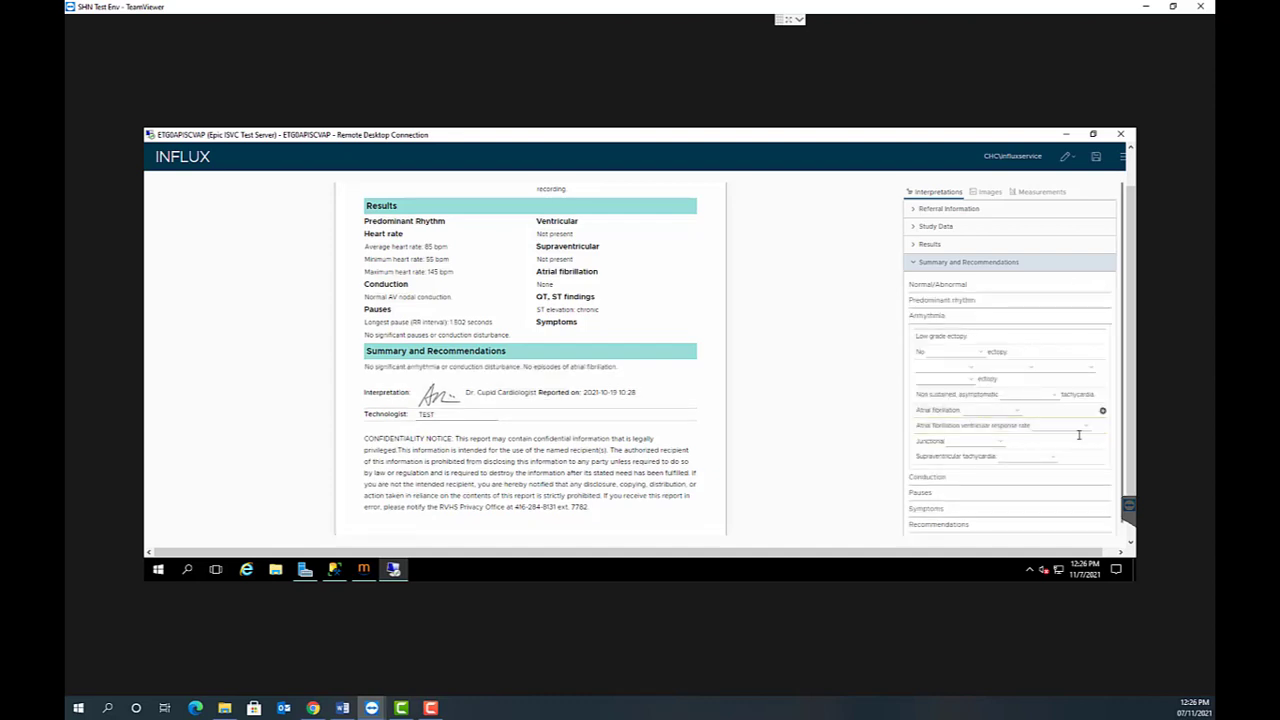
{"action": "left_click", "coordinate": [1044, 476]}
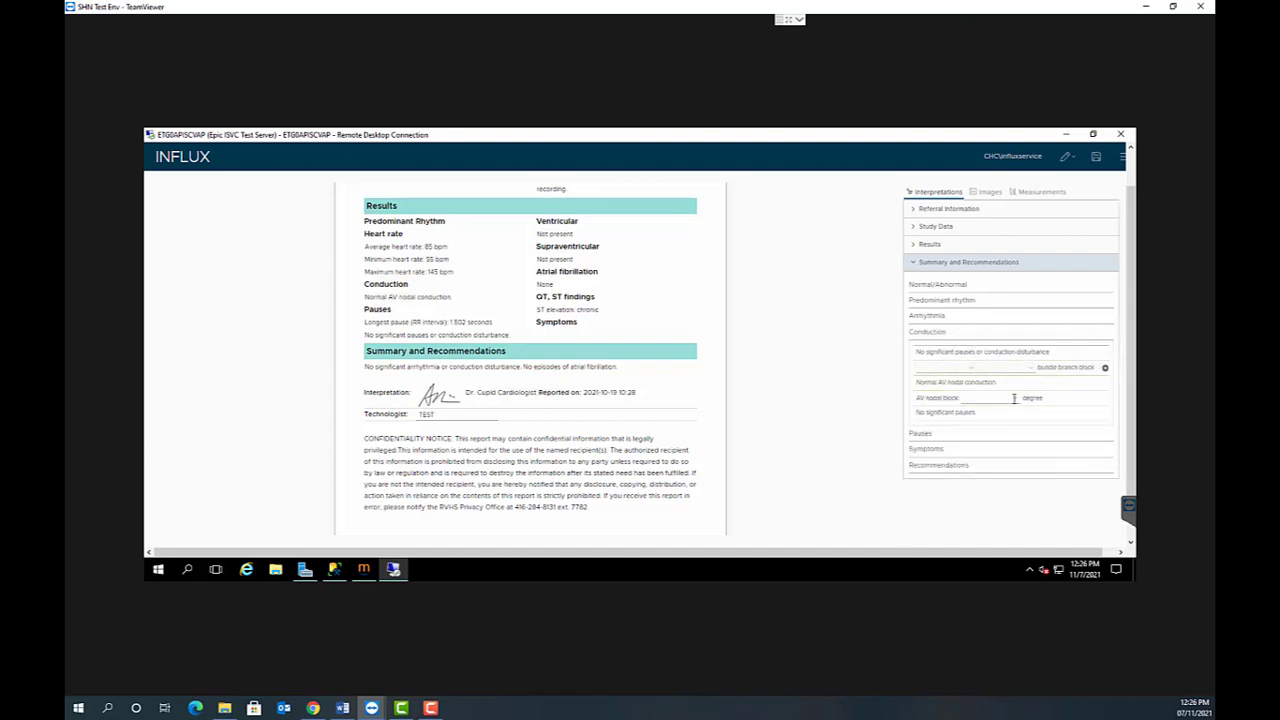
{"action": "left_click", "coordinate": [975, 436]}
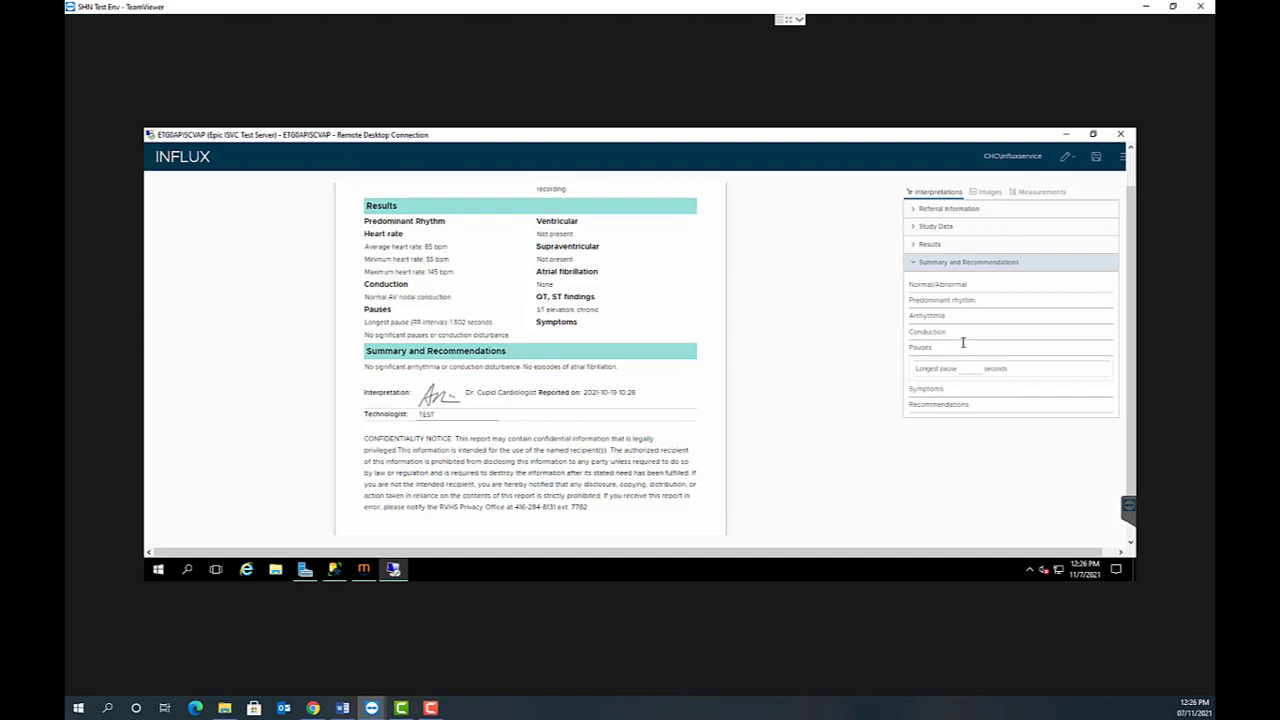
{"action": "left_click", "coordinate": [938, 285]}
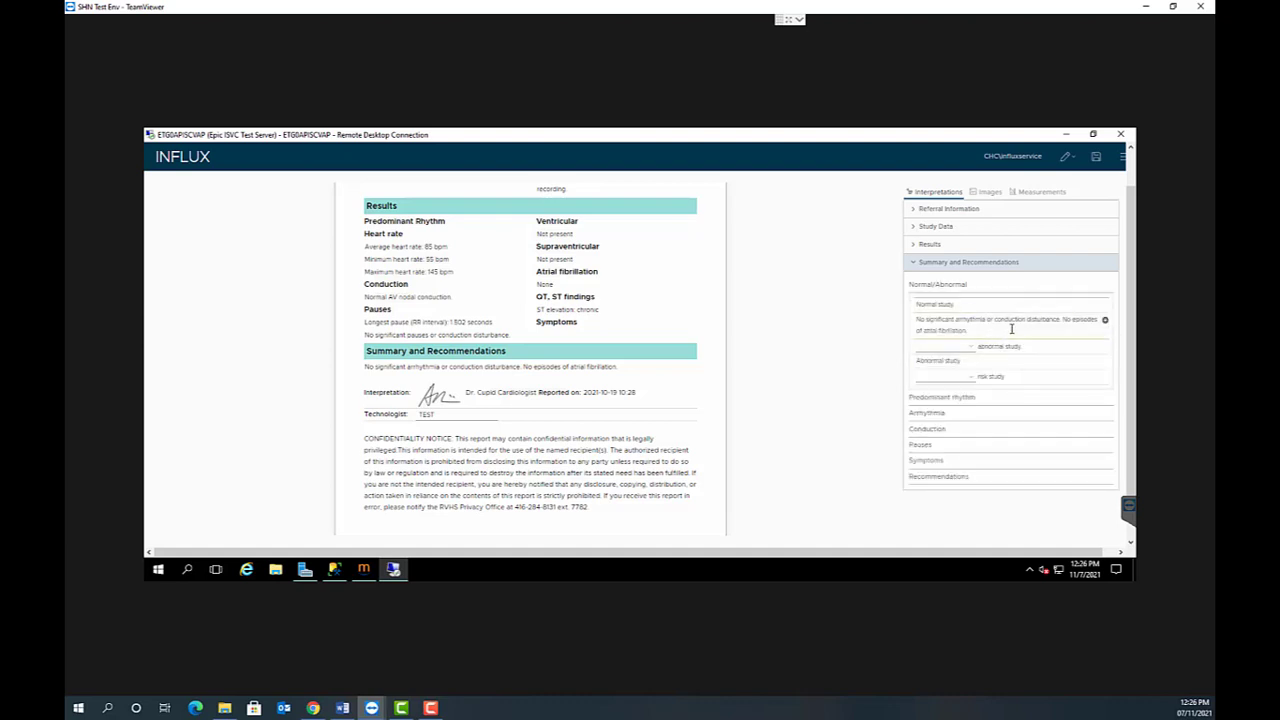
{"action": "left_click", "coordinate": [1105, 304]}
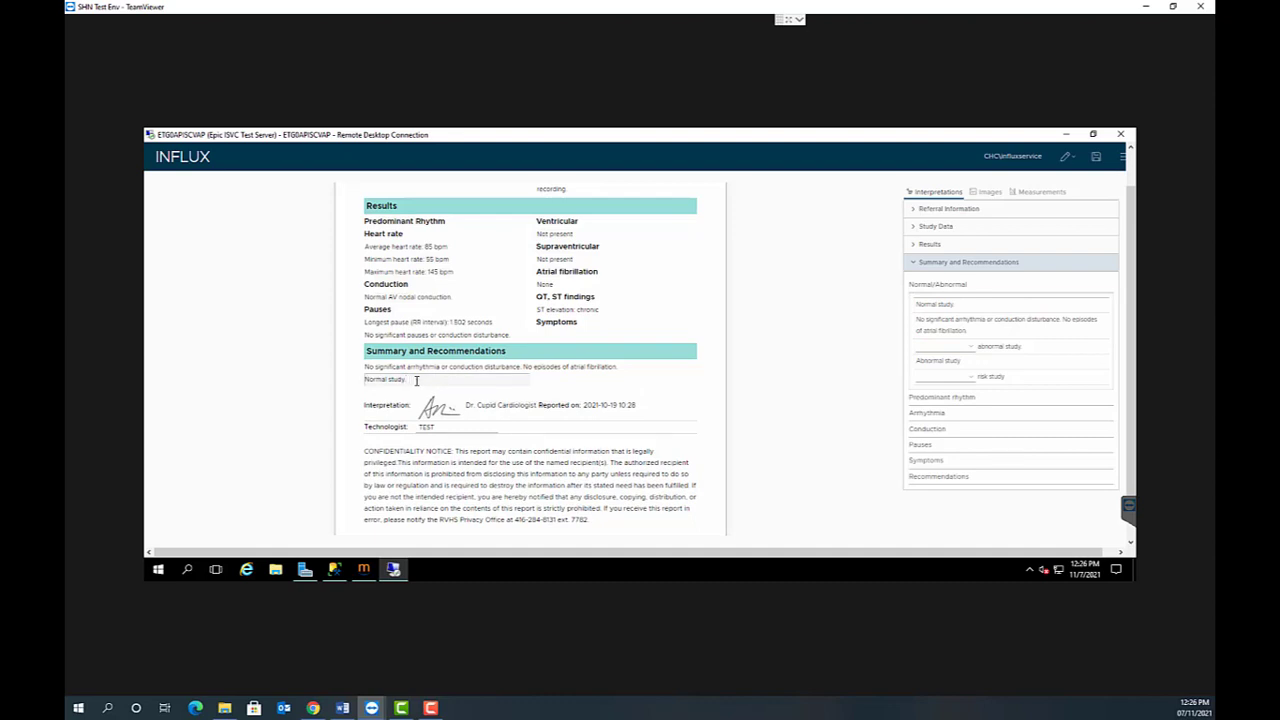
- Add the free-text lines "Add your own typed interpretation here" and "Another line" below Normal study in Summary and Recommendations
{"action": "key", "text": "Return"}
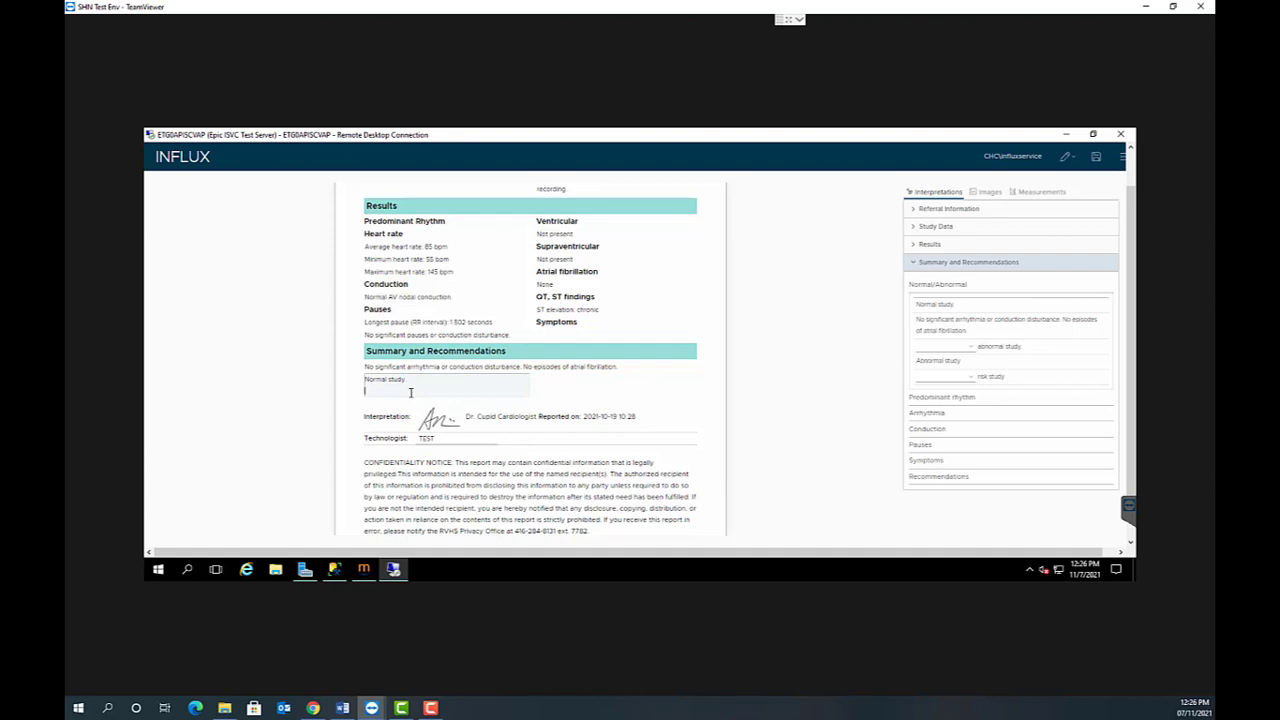
{"action": "type", "text": "Add your"}
{"action": "type", "text": " own text"}
{"action": "type", "text": " inter"}
{"action": "key", "text": "BackSpace"}
{"action": "key", "text": "BackSpace"}
{"action": "key", "text": "BackSpace"}
{"action": "key", "text": "BackSpace"}
{"action": "key", "text": "BackSpace"}
{"action": "key", "text": "BackSpace"}
{"action": "key", "text": "BackSpace"}
{"action": "type", "text": "yped interpretation tere"}
{"action": "key", "text": "Return"}
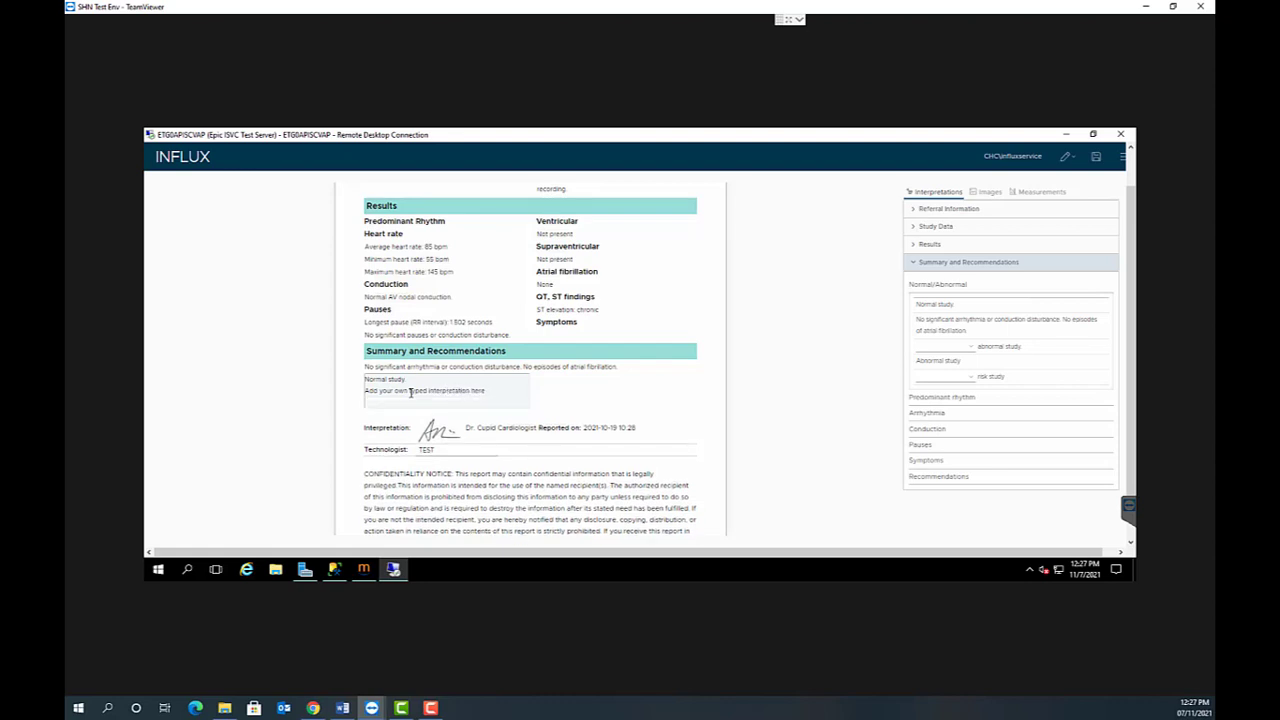
{"action": "type", "text": "Another line"}
- Exit the full-screen view and show the report's Finalize, Amend and Study Type options
{"action": "key", "text": "F11"}
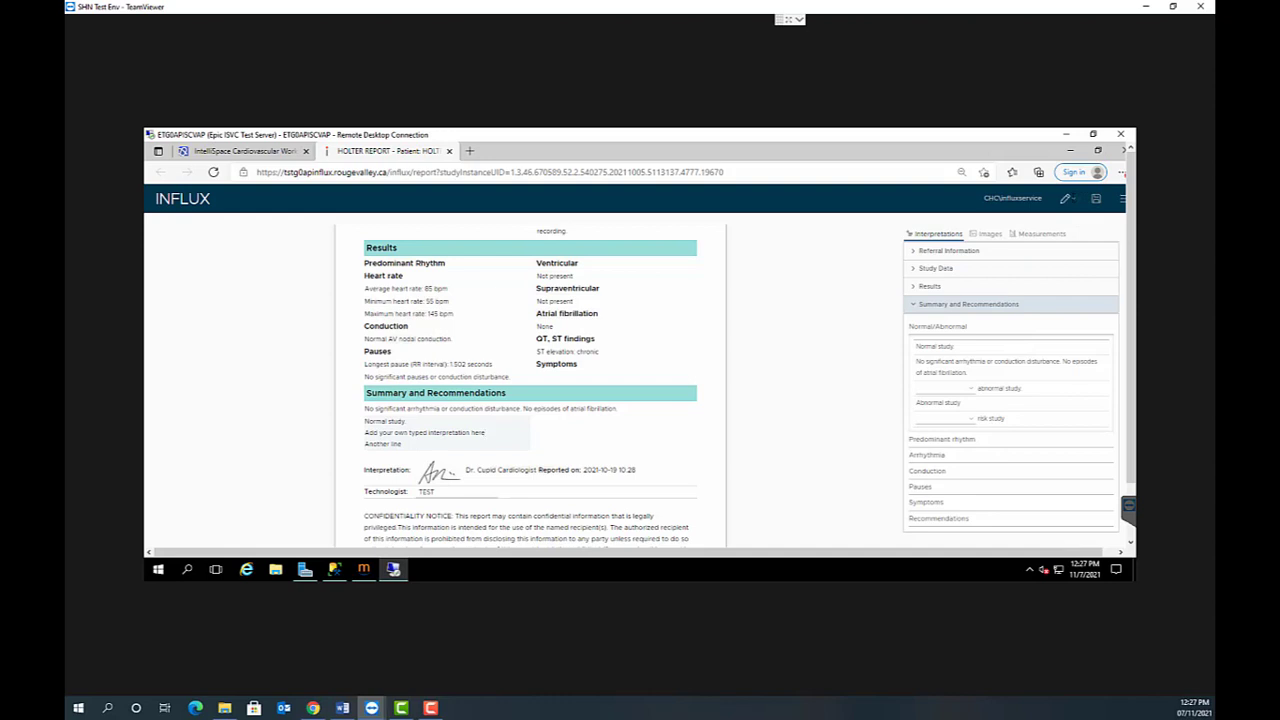
{"action": "left_click", "coordinate": [1067, 198]}
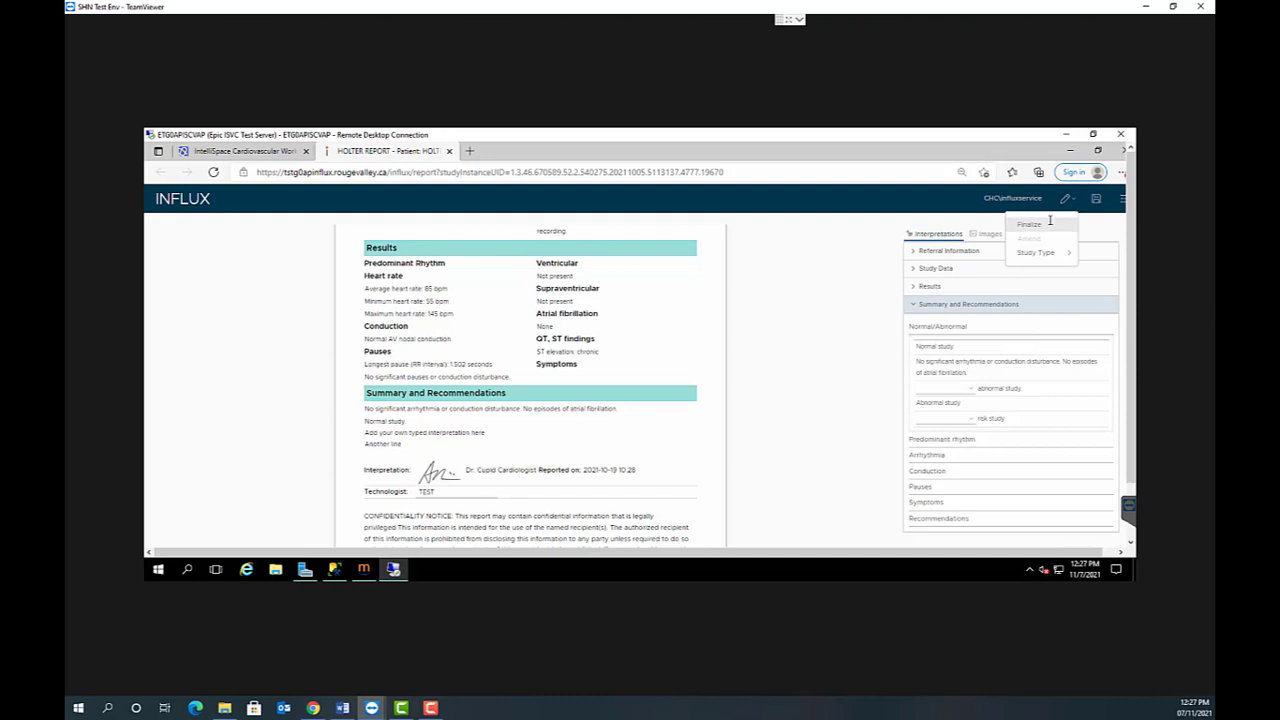
{"action": "scroll", "coordinate": [1120, 393], "scroll_direction": "down", "scroll_amount": 2}
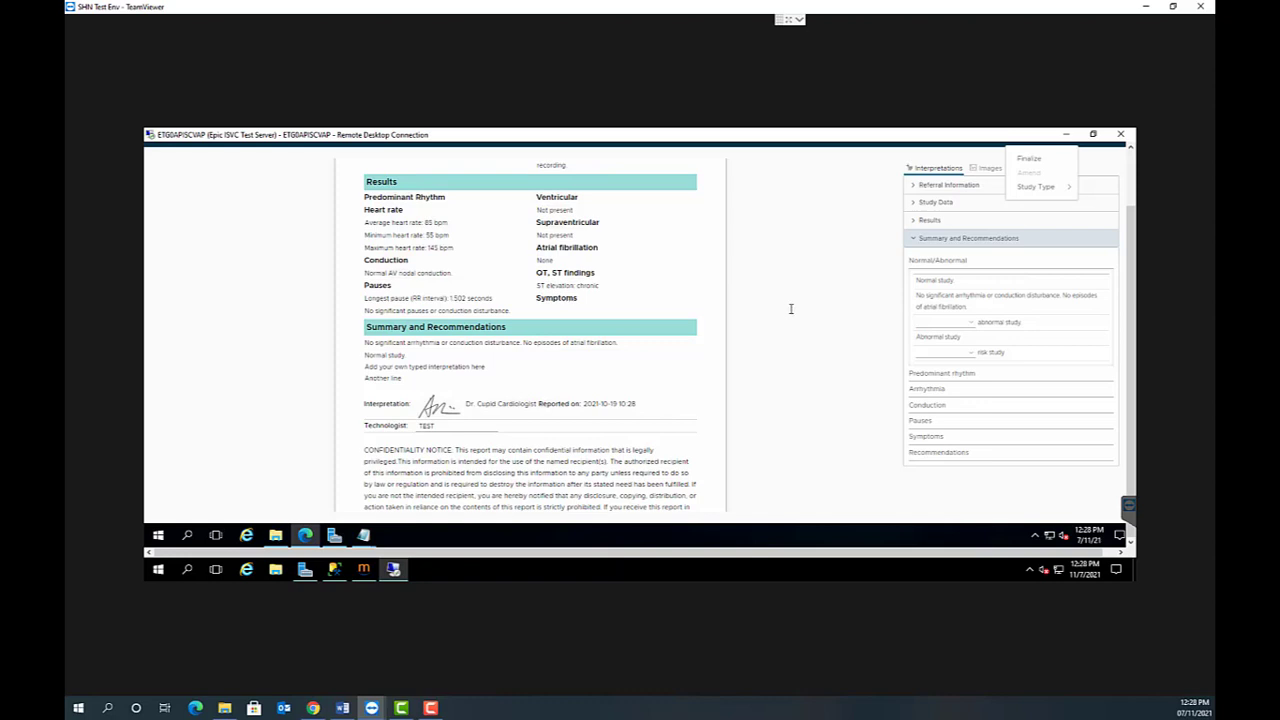
{"action": "left_click_drag", "start_coordinate": [1133, 310], "coordinate": [1131, 256]}
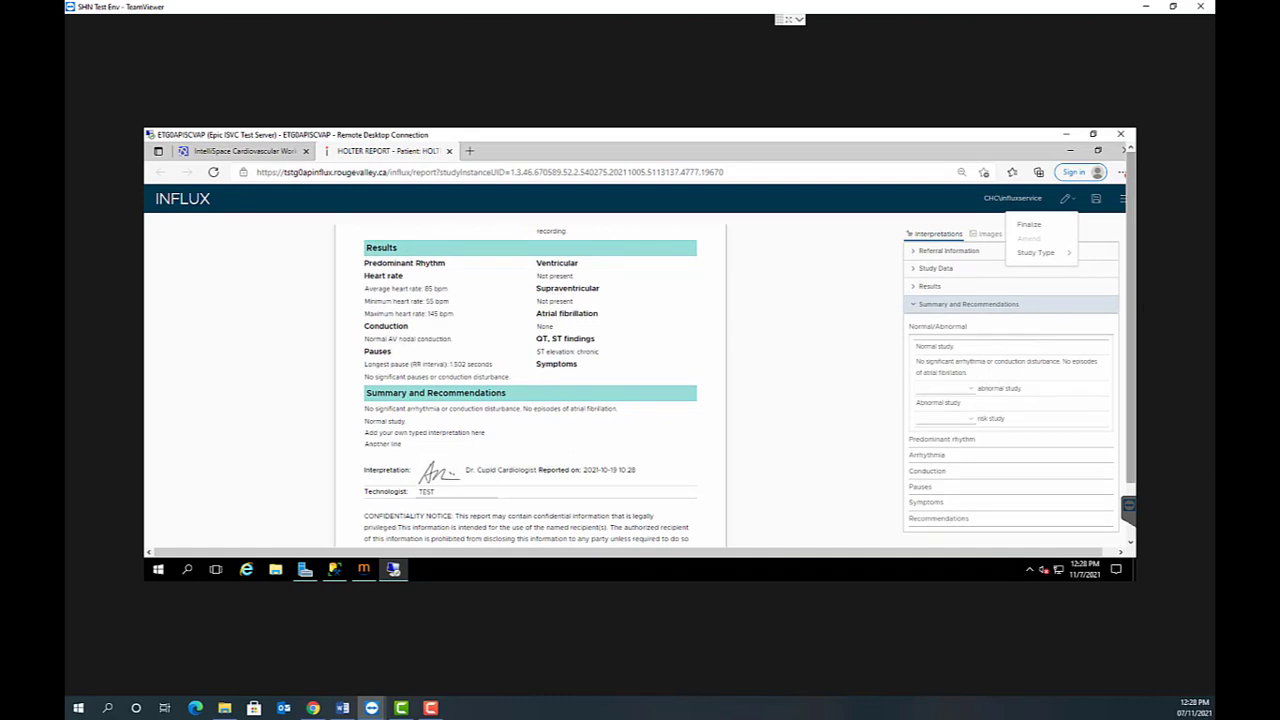
{"action": "left_click", "coordinate": [916, 304]}
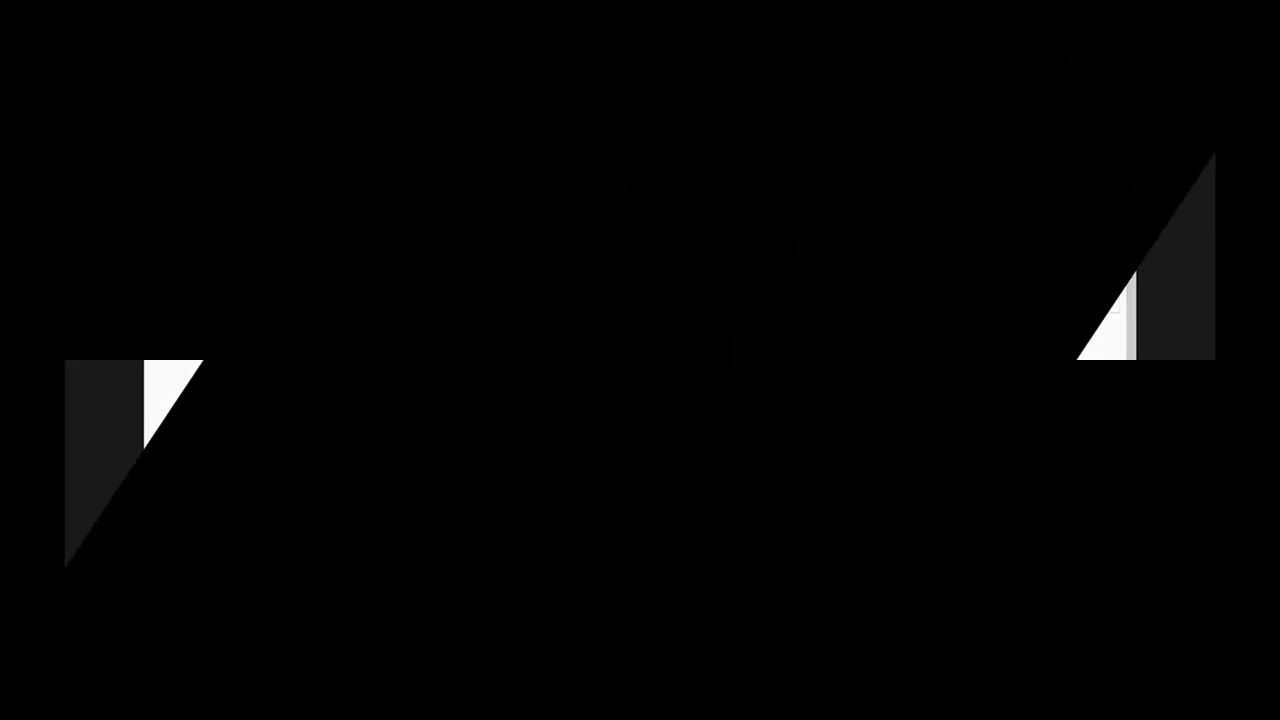